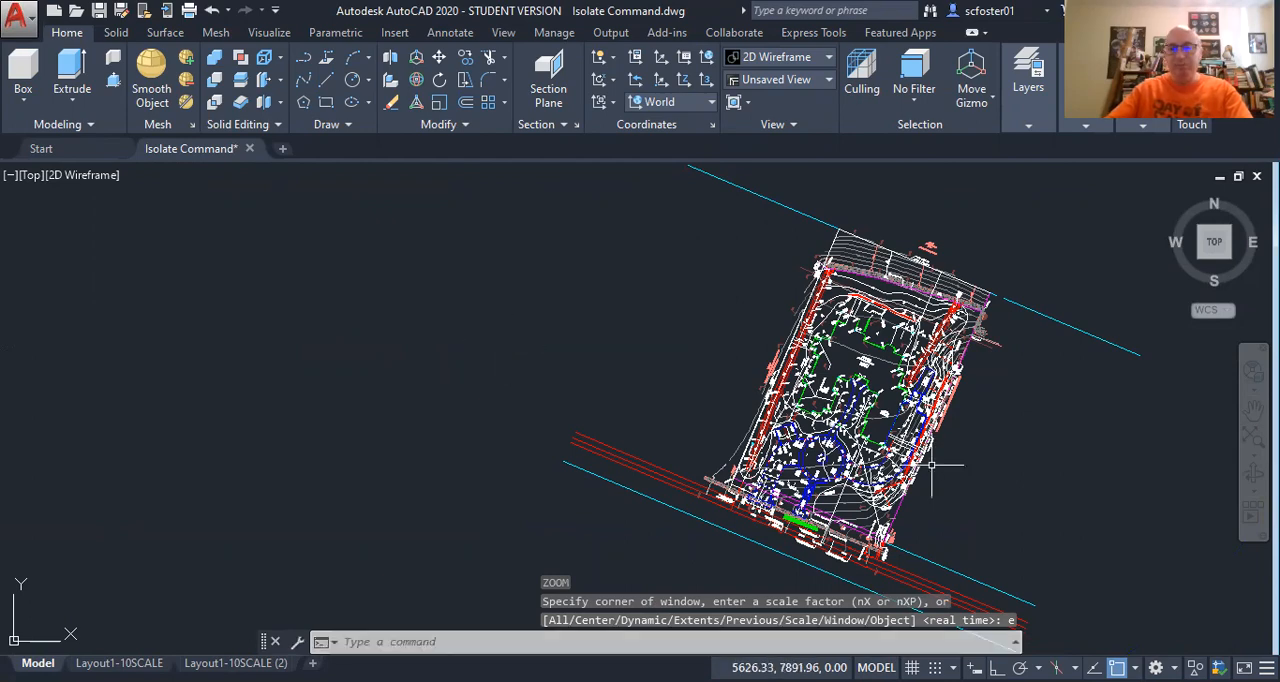
Examine the full site plan and the detail around the proposed residence.
scroll(876, 375, up, 5)
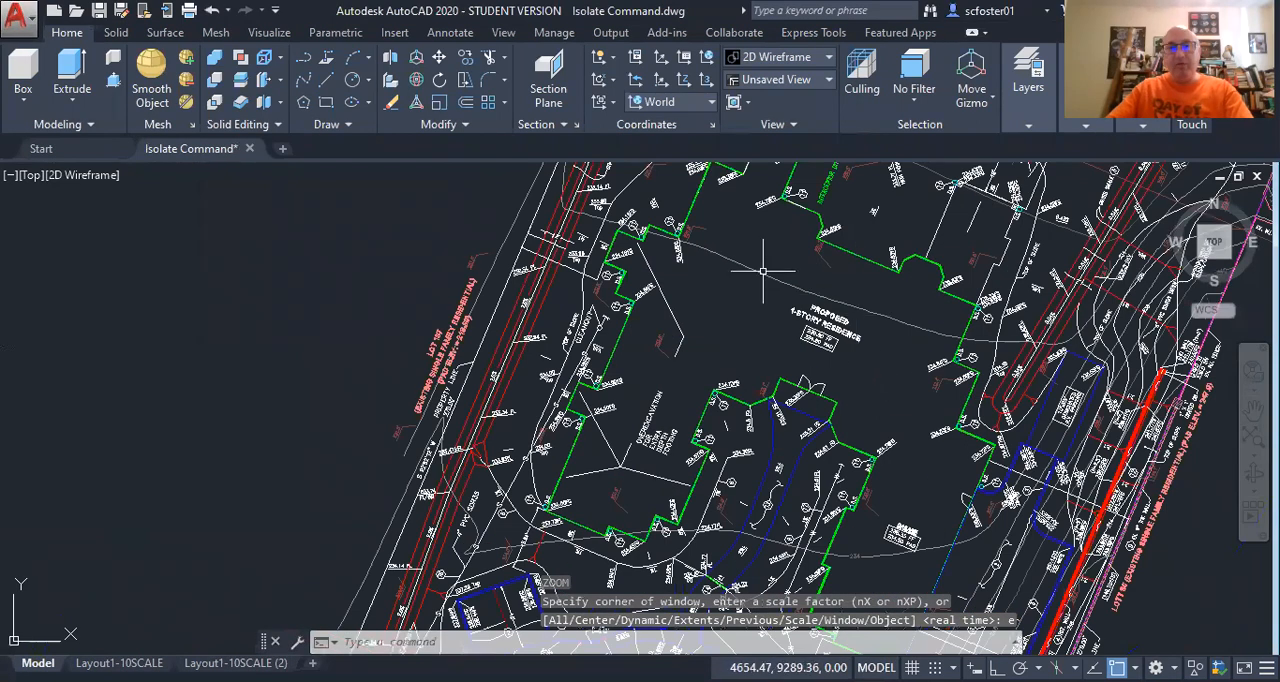
scroll(817, 343, up, 2)
key(Return)
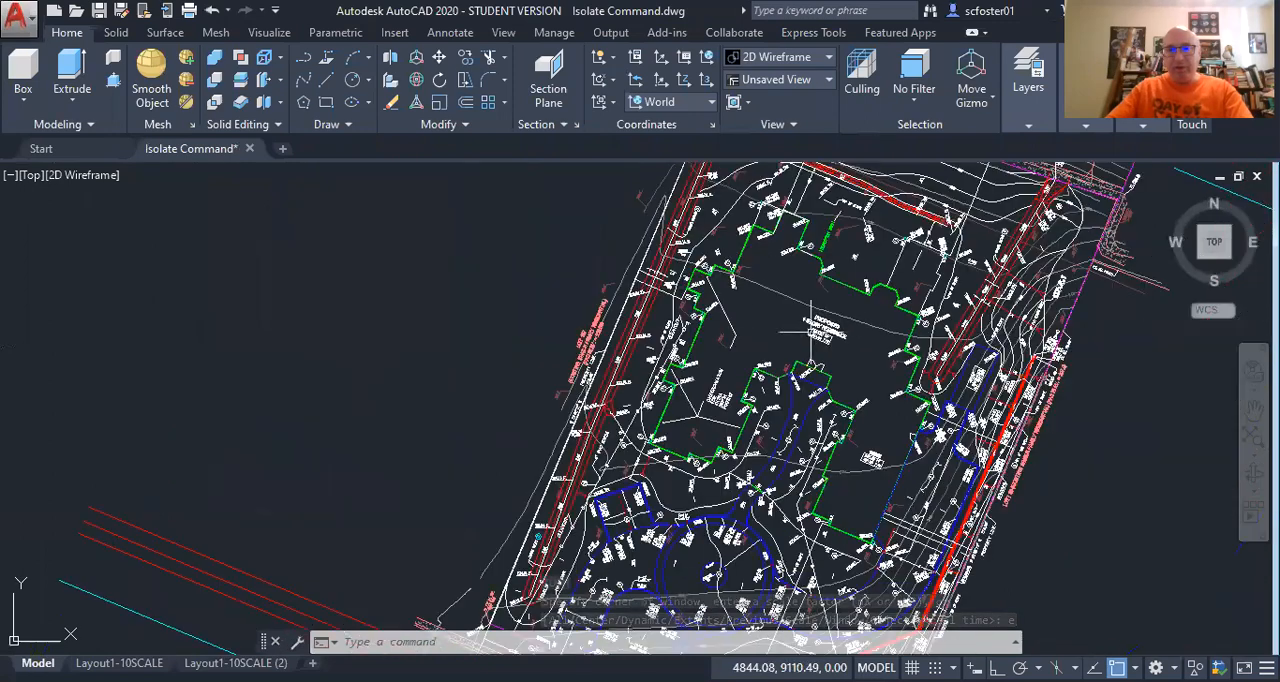
scroll(590, 370, up, 8)
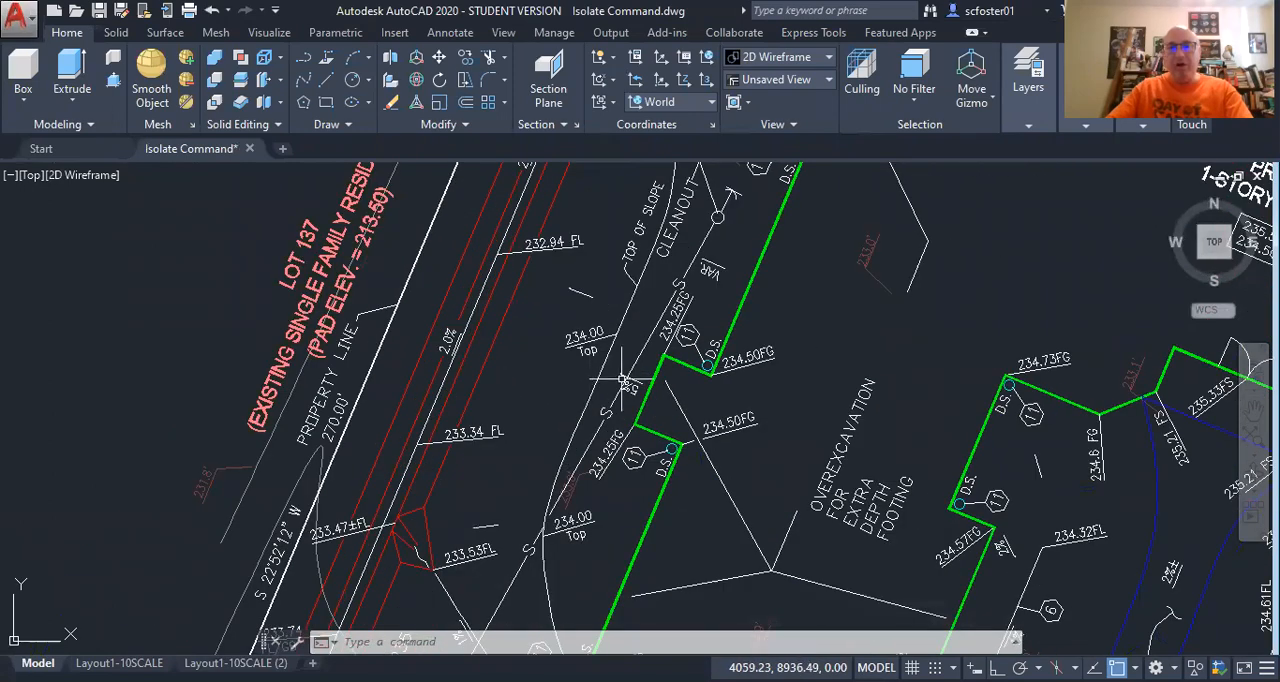
scroll(620, 380, down, 5)
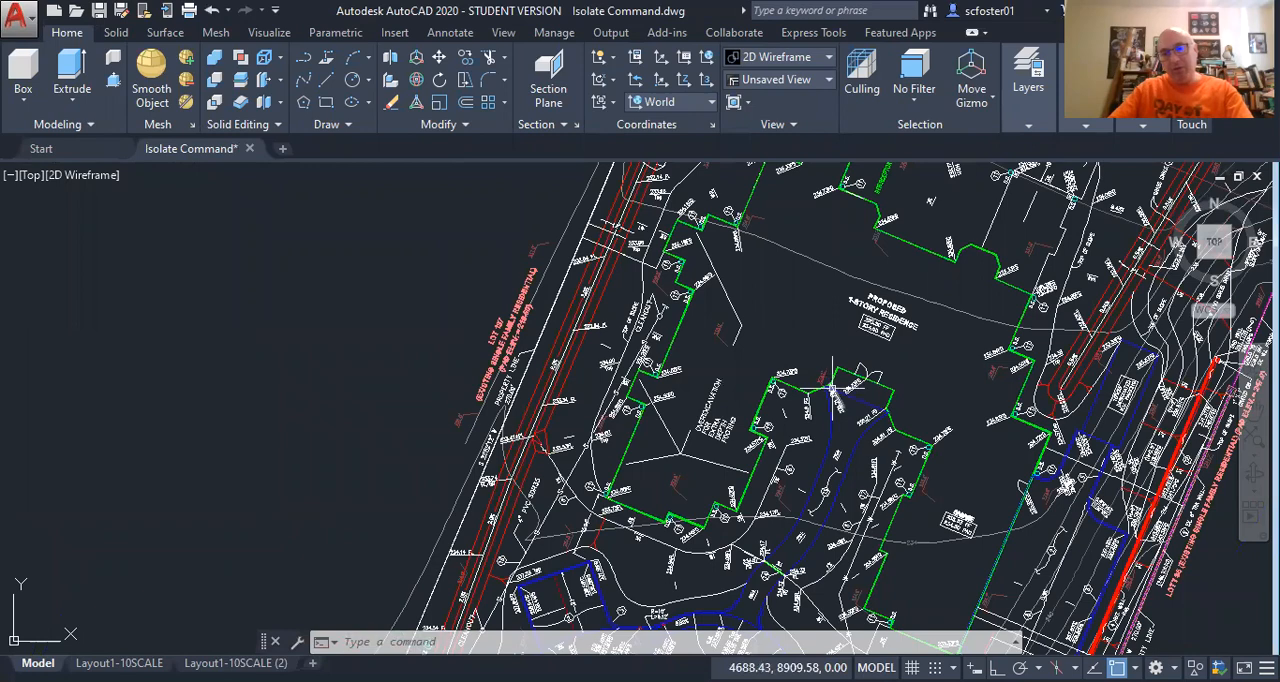
scroll(857, 373, down, 4)
middle_drag(857, 373, 667, 313)
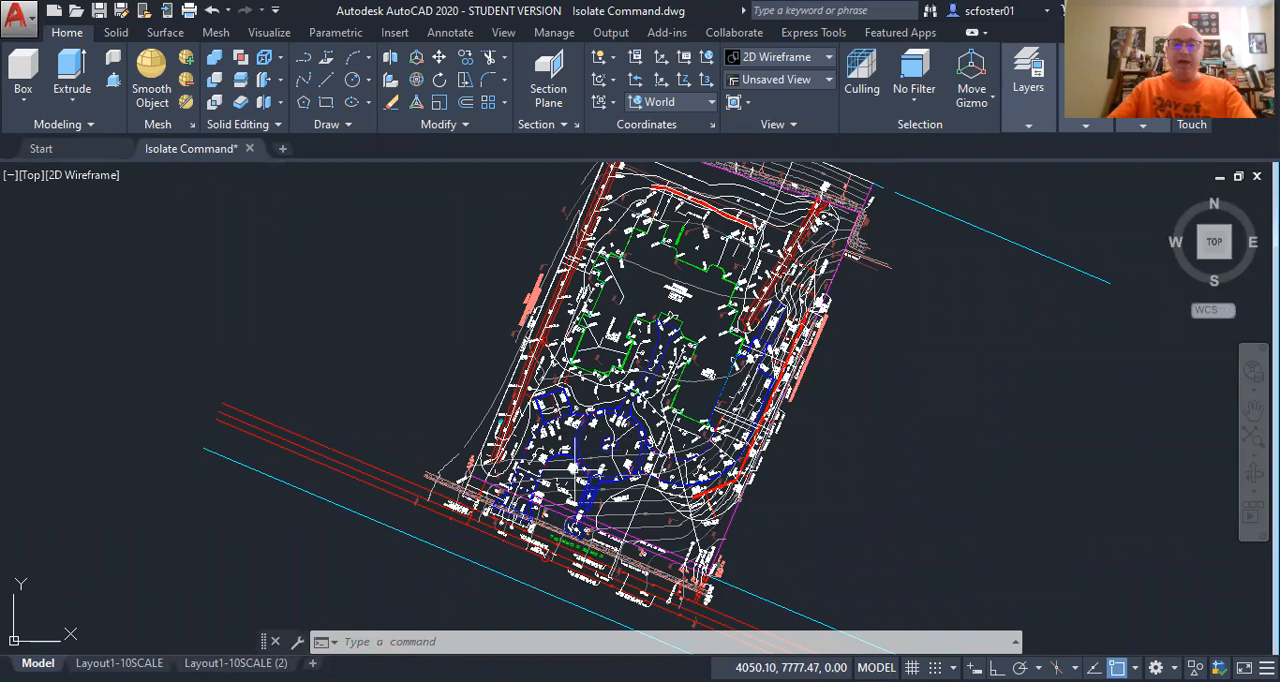
Isolate the layer of the circular driveway's outer circle with the Isolate command and undo the isolation.
scroll(575, 469, up, 5)
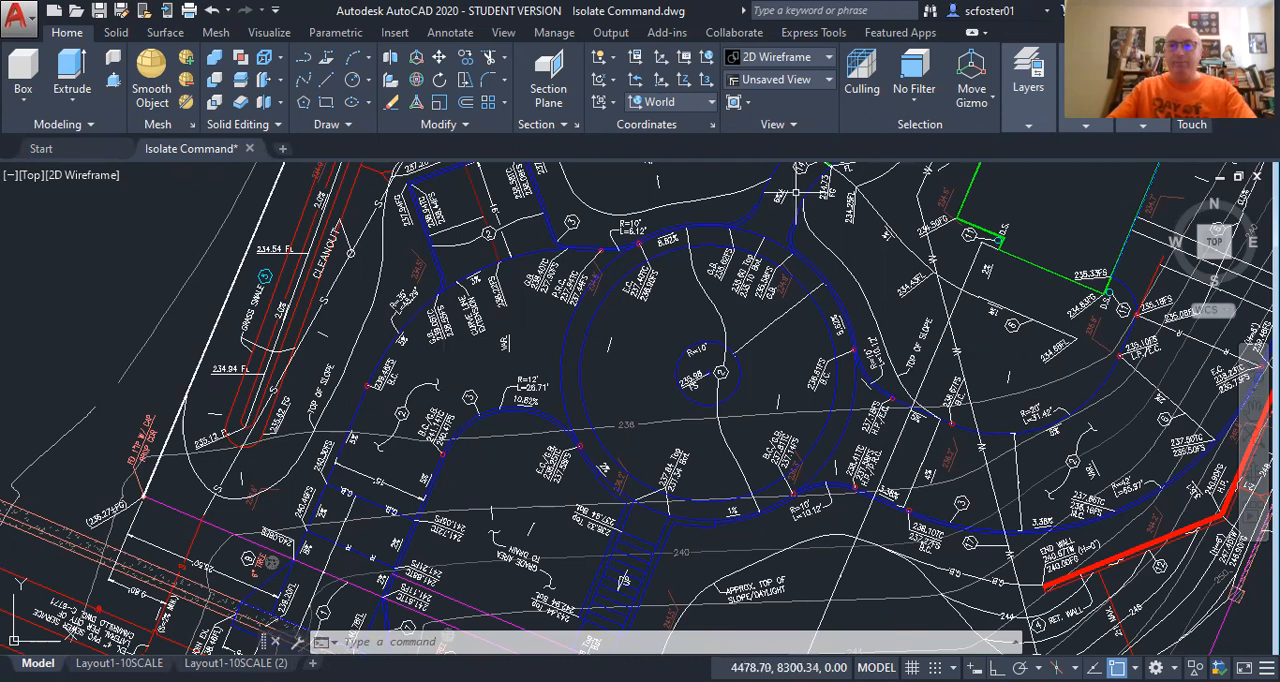
click(1028, 126)
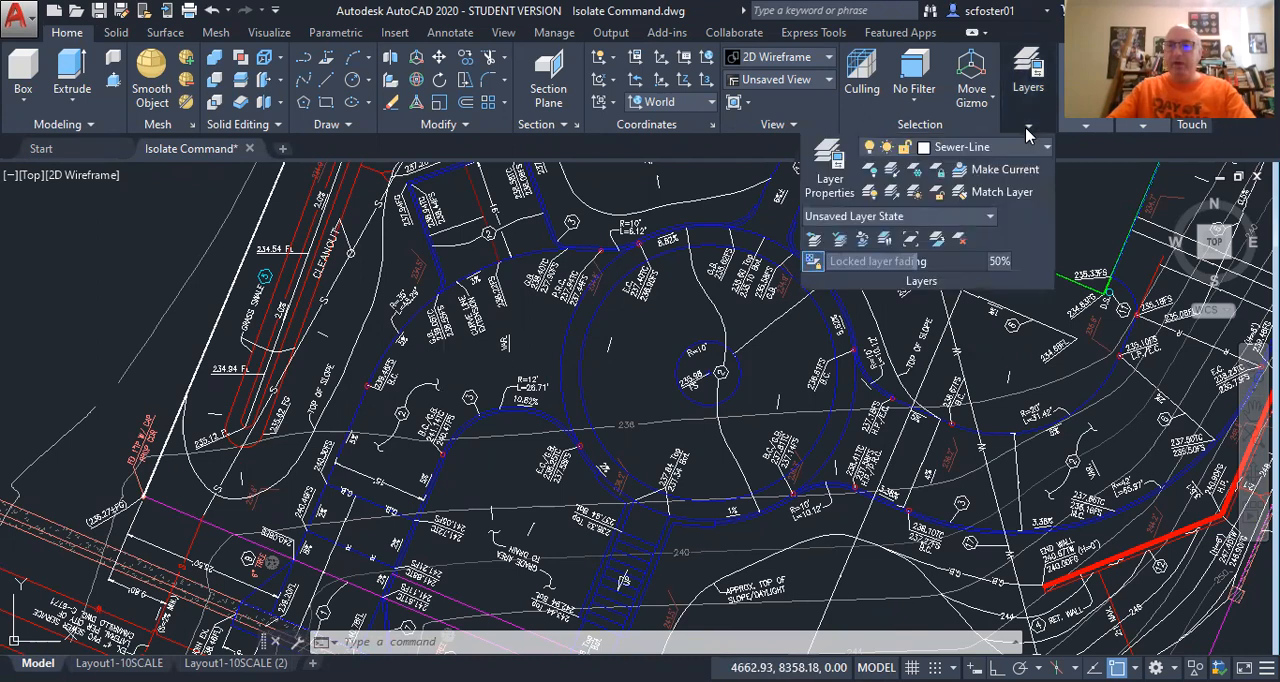
click(891, 172)
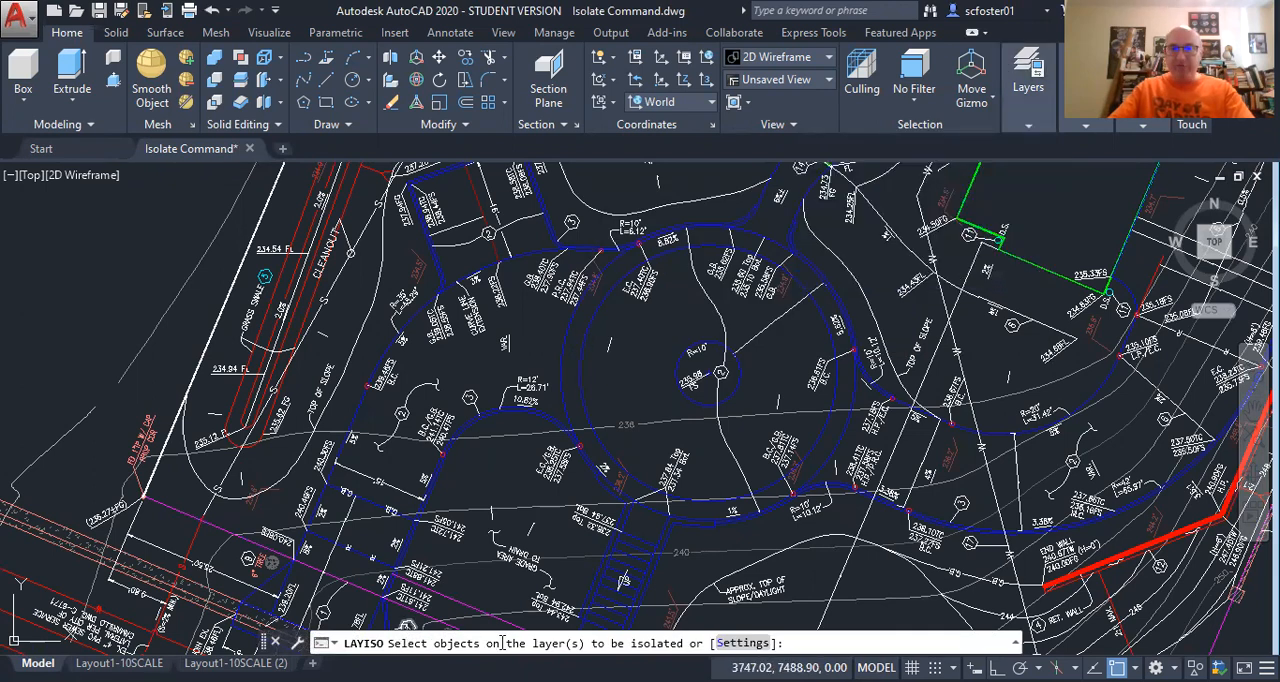
click(562, 352)
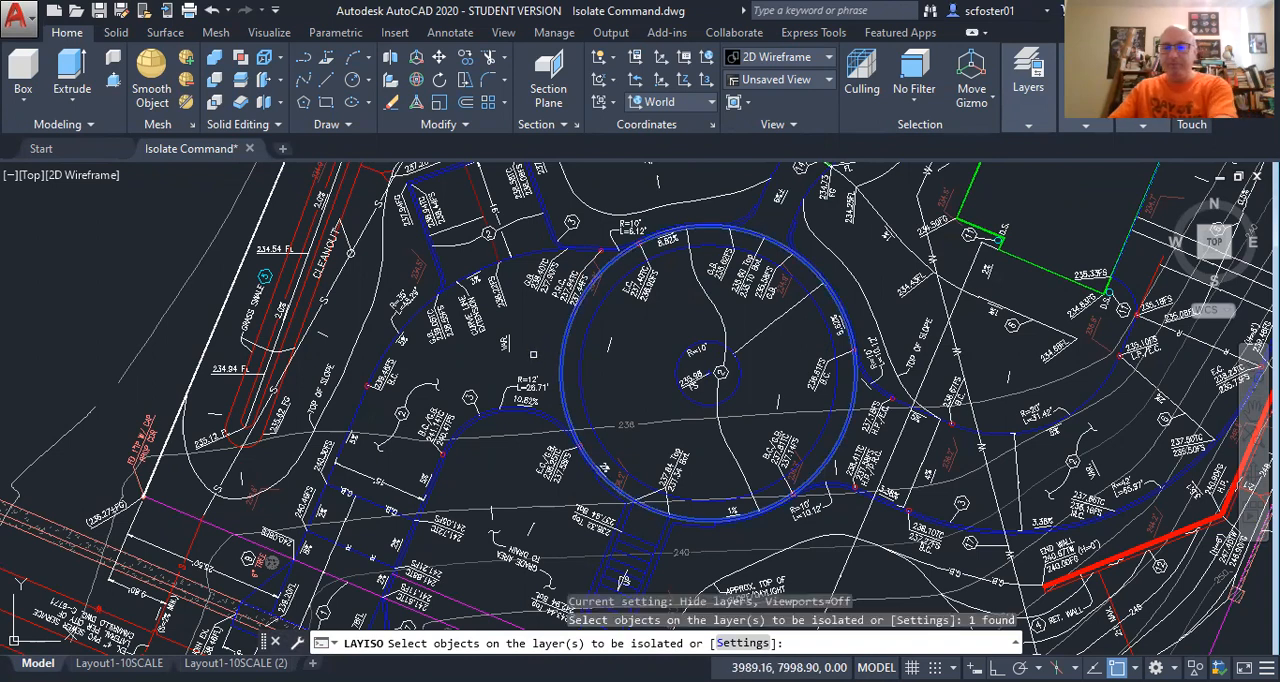
key(Return)
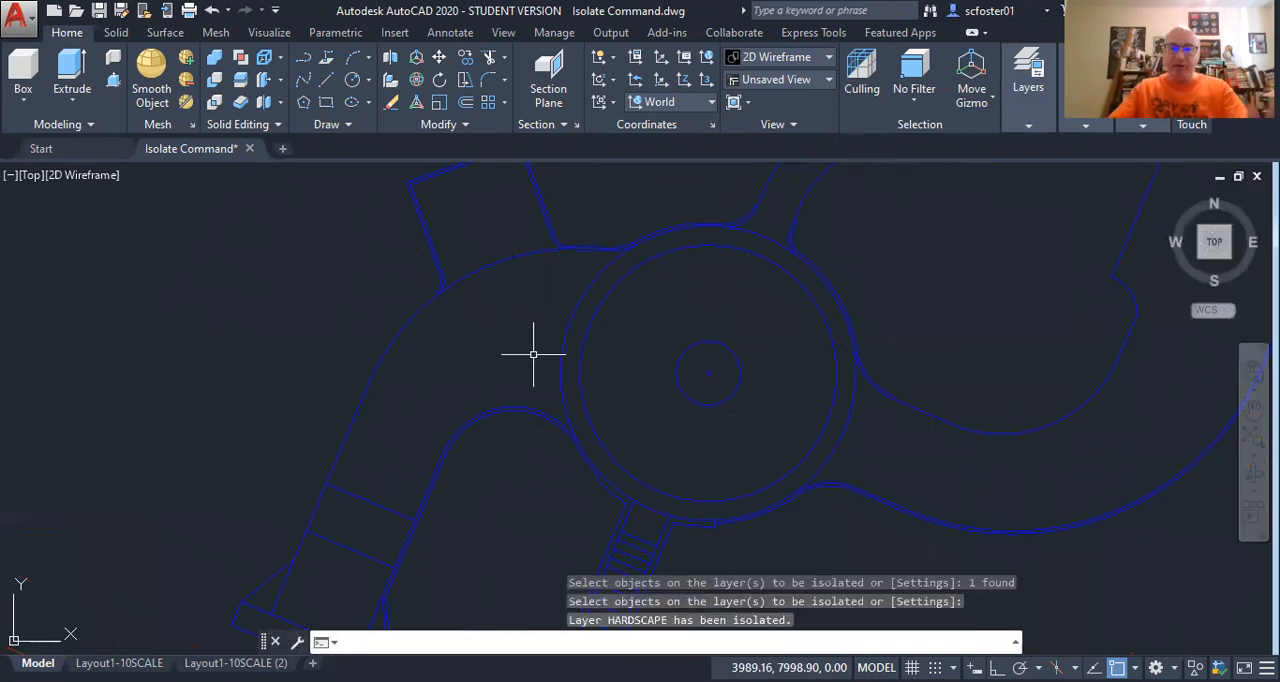
click(212, 12)
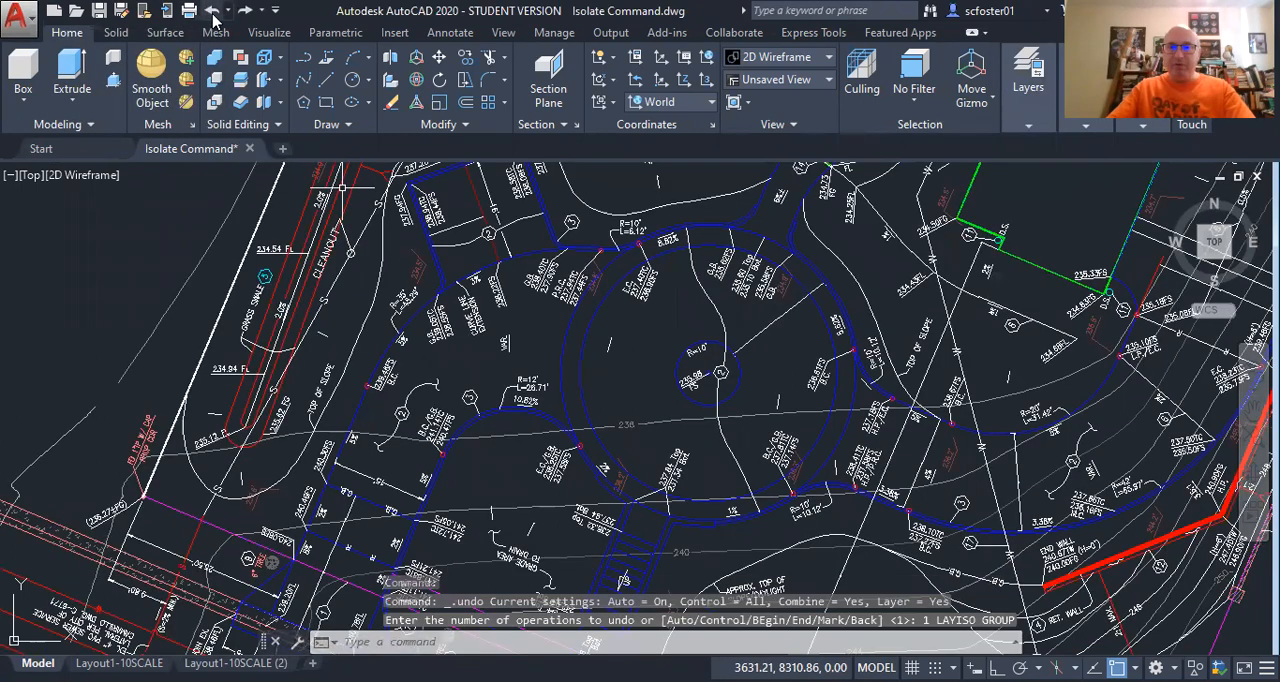
Start a layer isolation and set non-isolated layers to Lock and fade with a fade value of 50.
click(1013, 128)
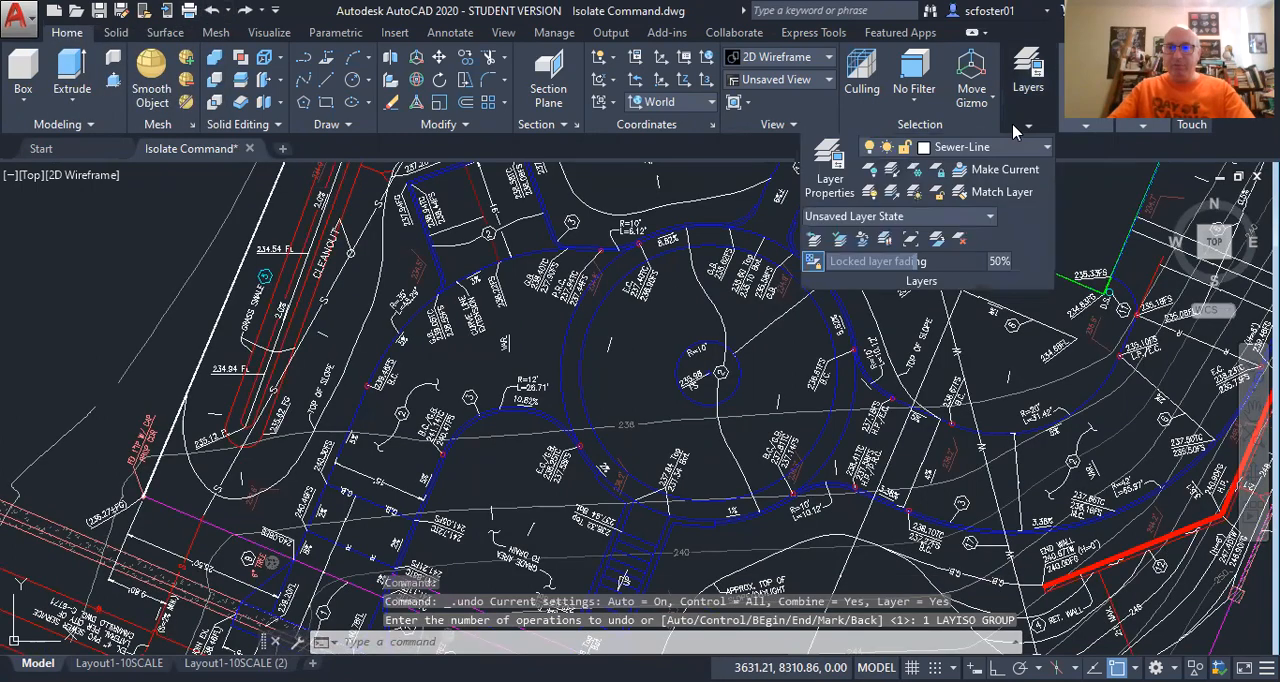
click(893, 175)
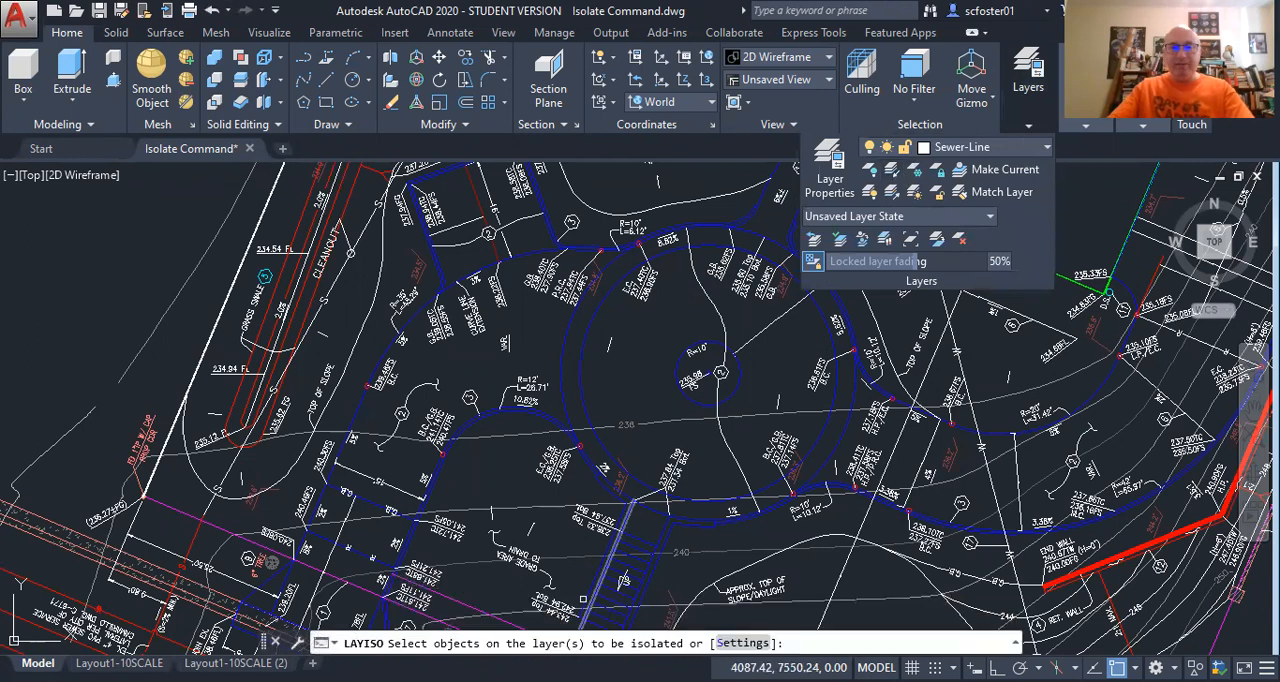
click(741, 645)
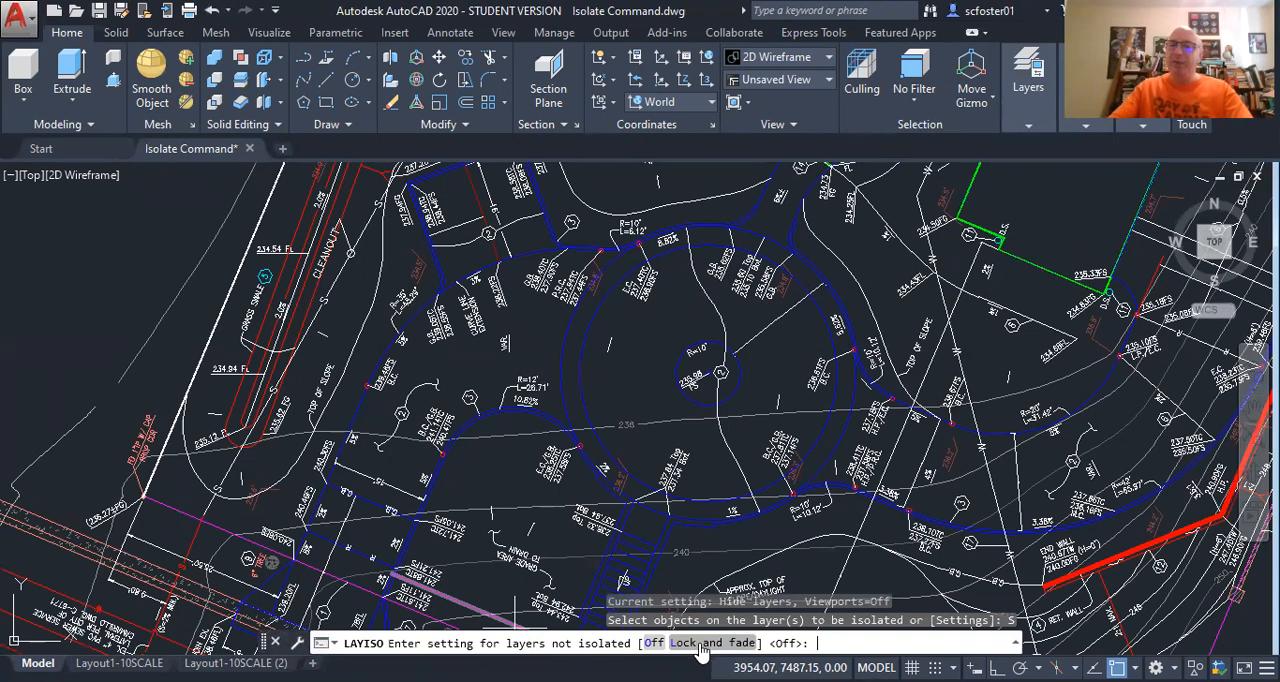
click(711, 643)
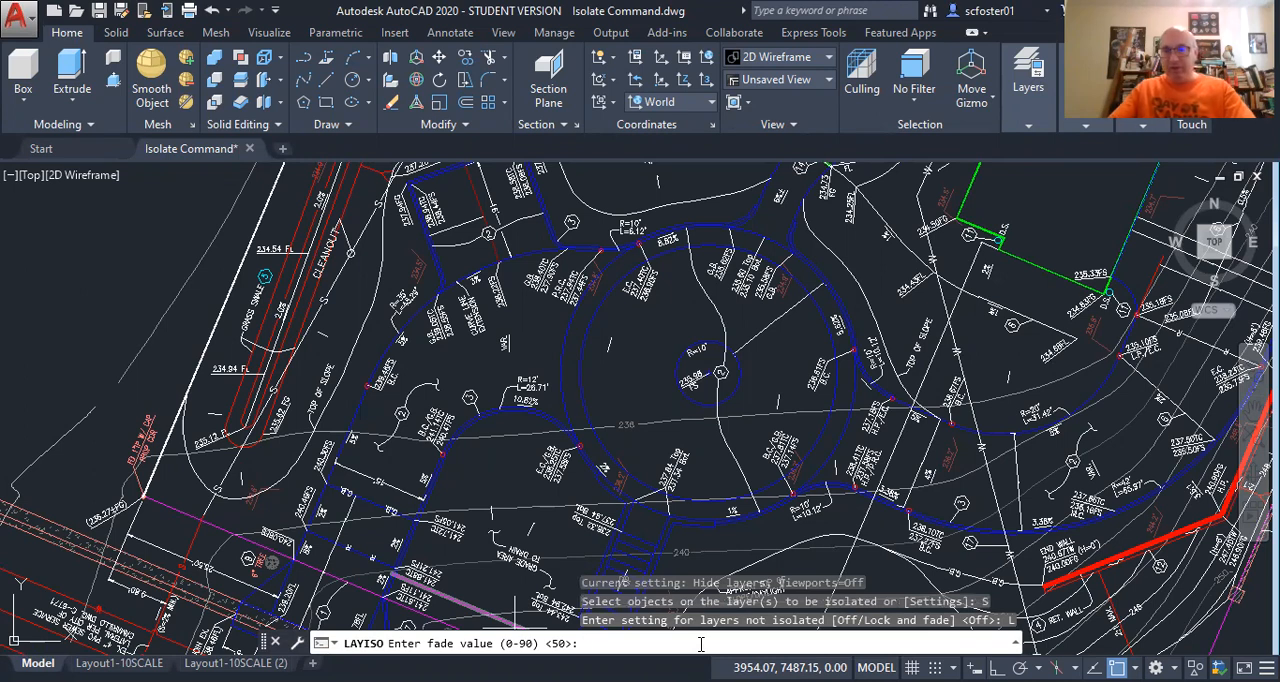
key(Return)
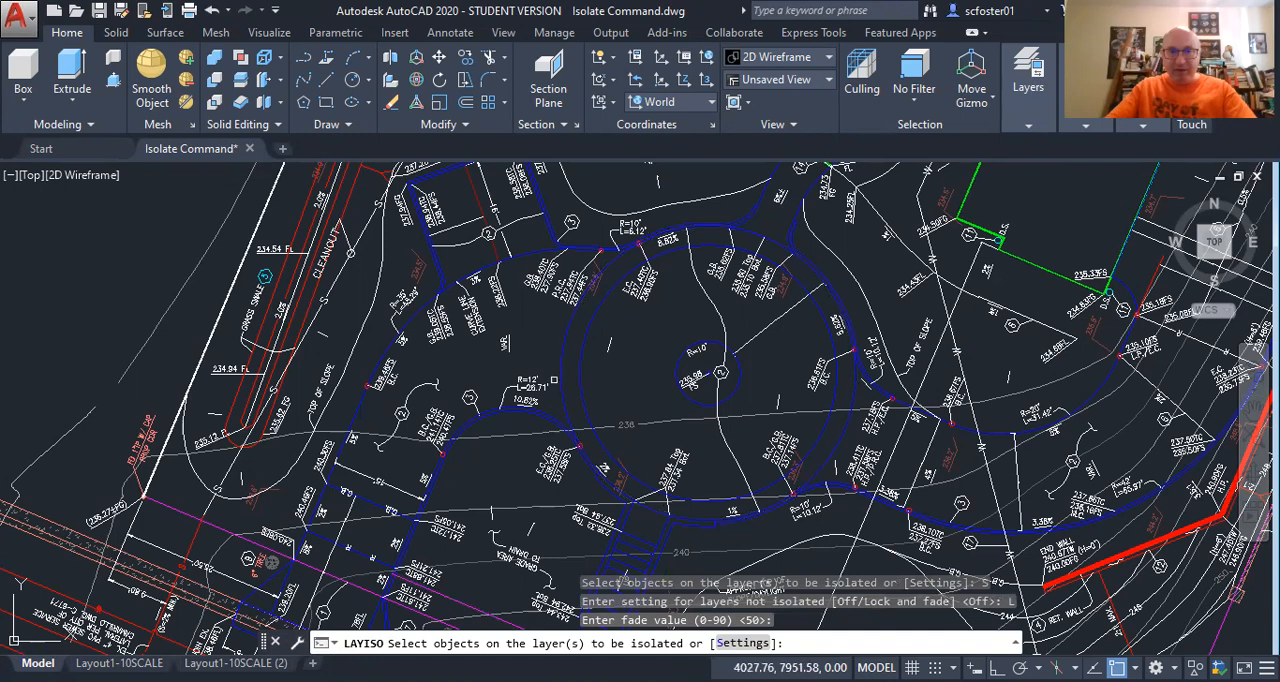
Isolate the outer driveway circle's layer with the other layers locked and faded, and undo that isolation.
click(560, 378)
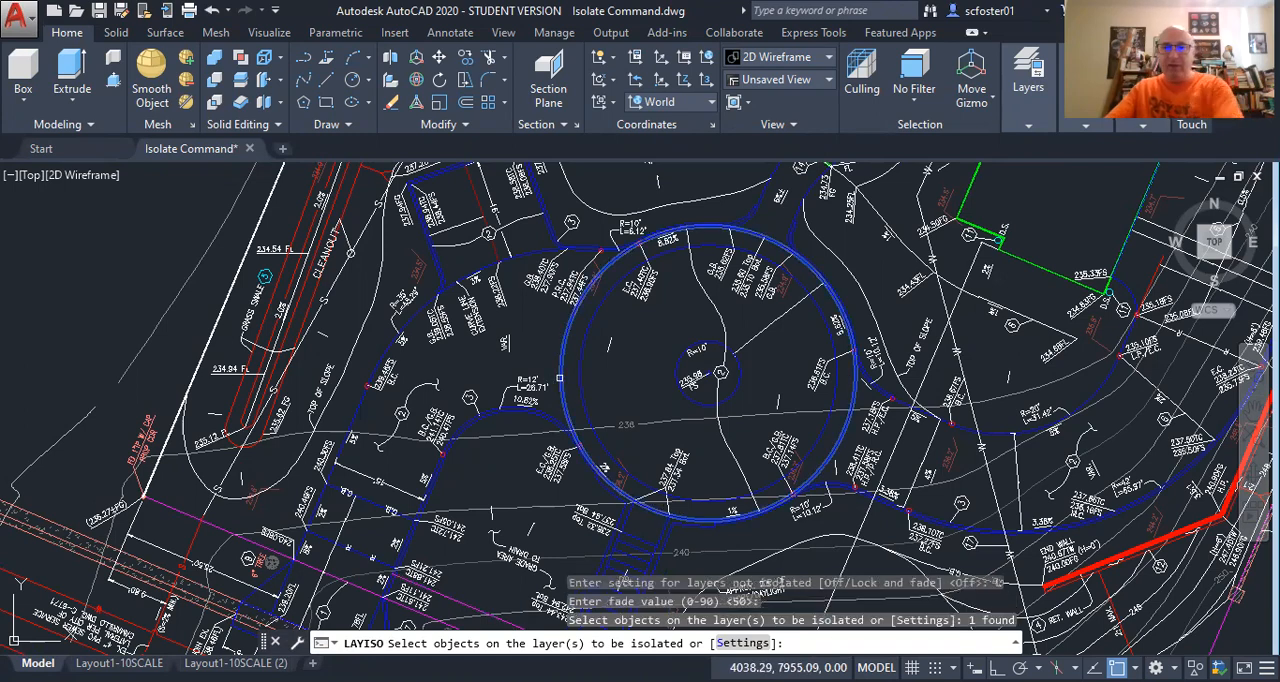
key(Return)
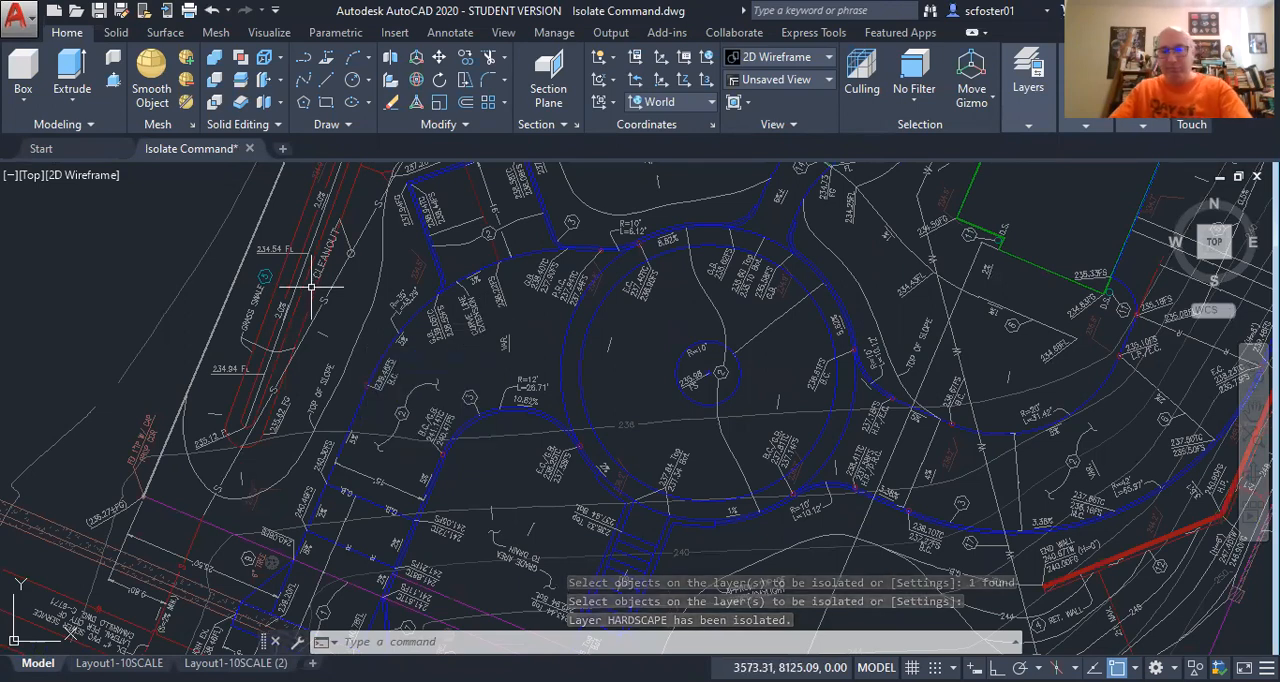
text(u)
key(Return)
Isolate the outer driveway circle's layer with non-isolated layers set to Off and the paper space viewport option set to Off.
click(1028, 75)
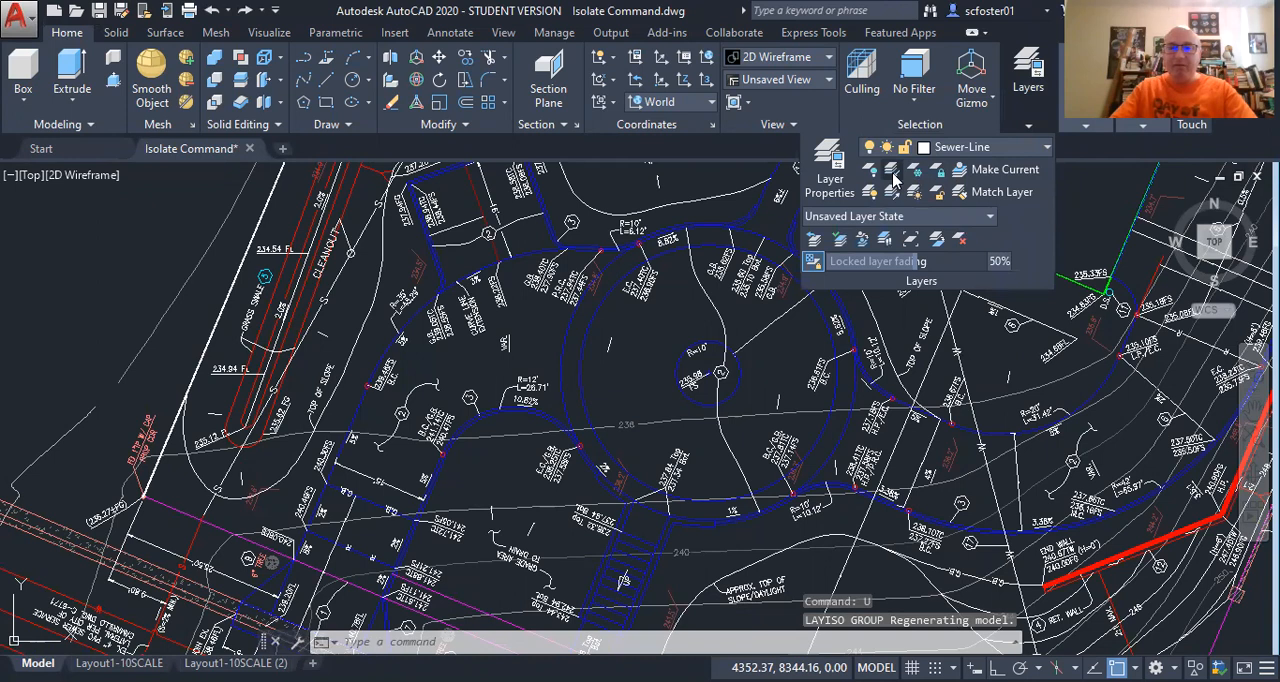
click(893, 173)
text(s)
key(Return)
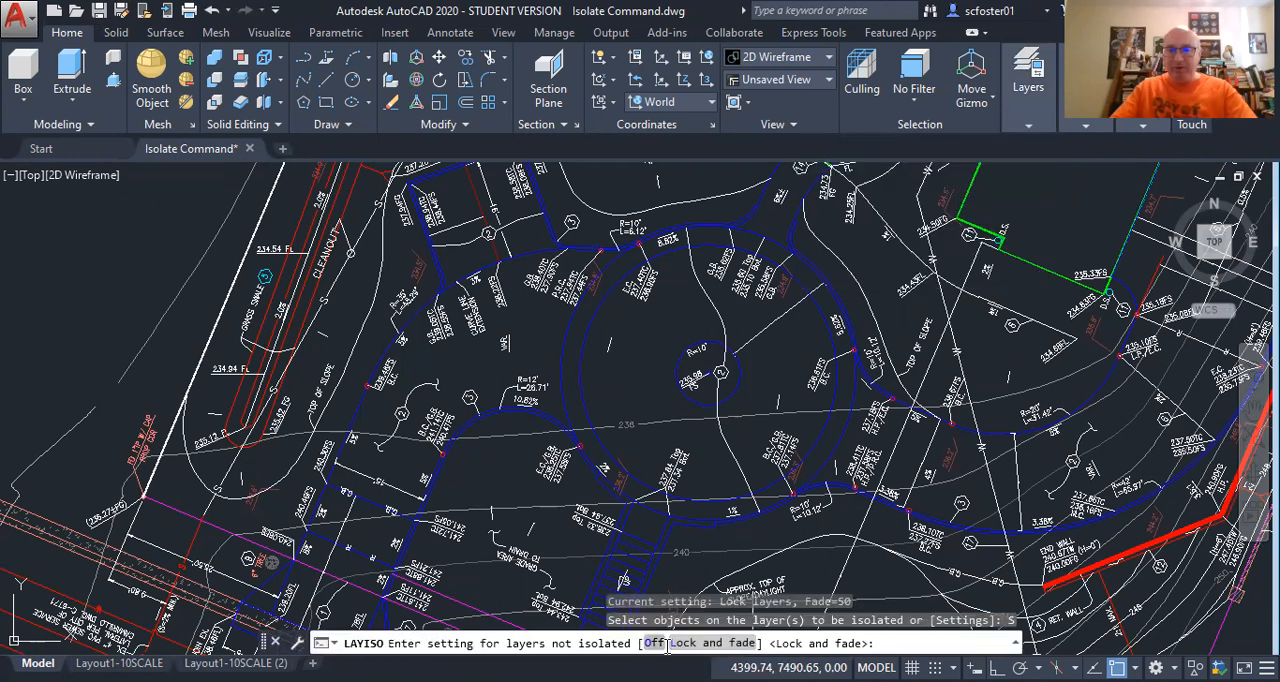
click(654, 646)
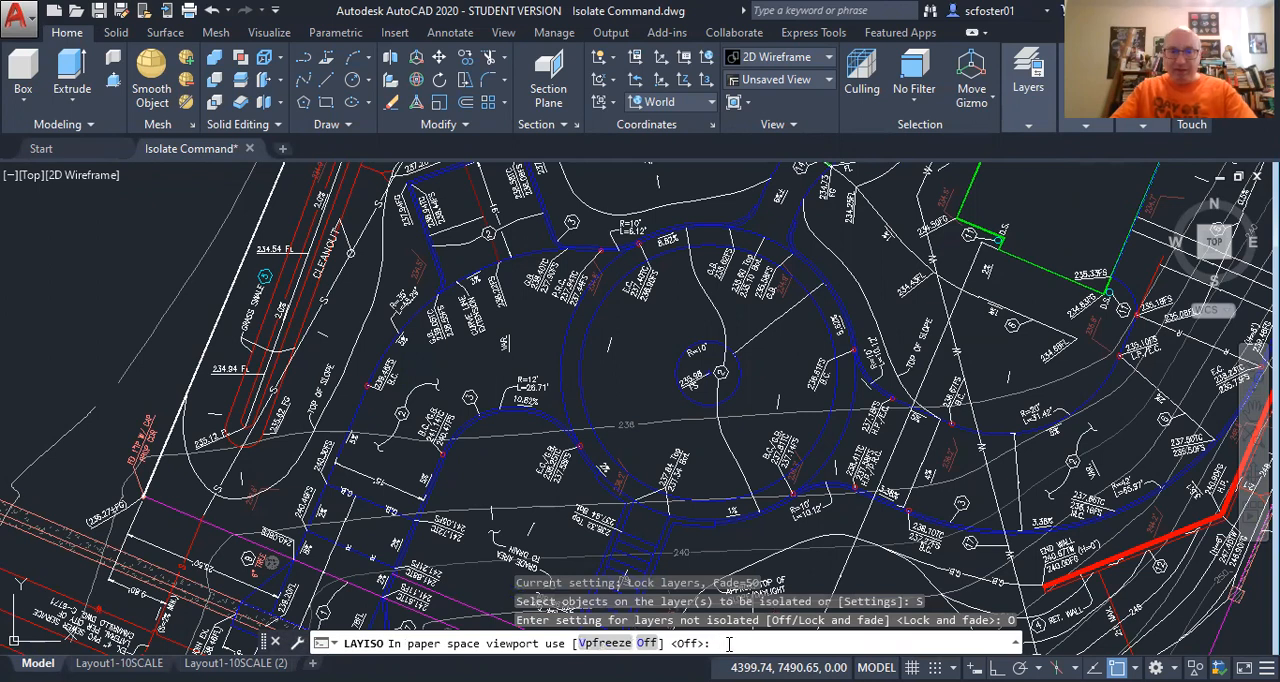
key(Return)
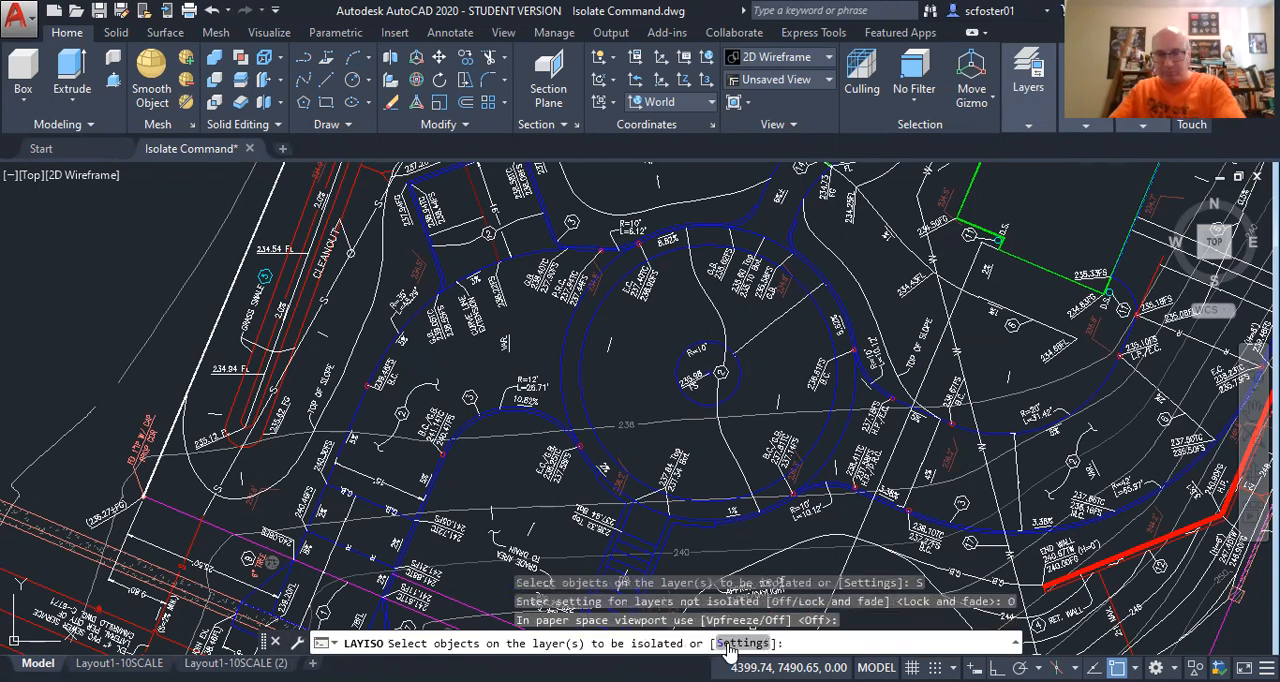
click(560, 365)
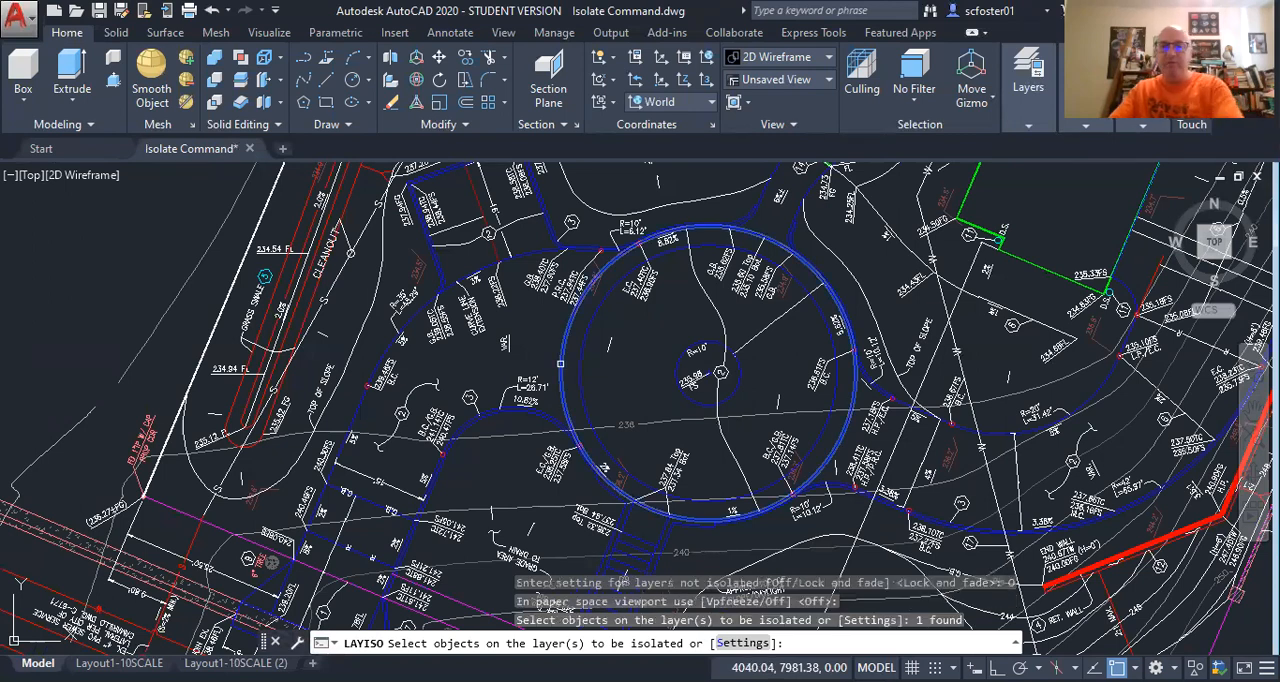
key(Return)
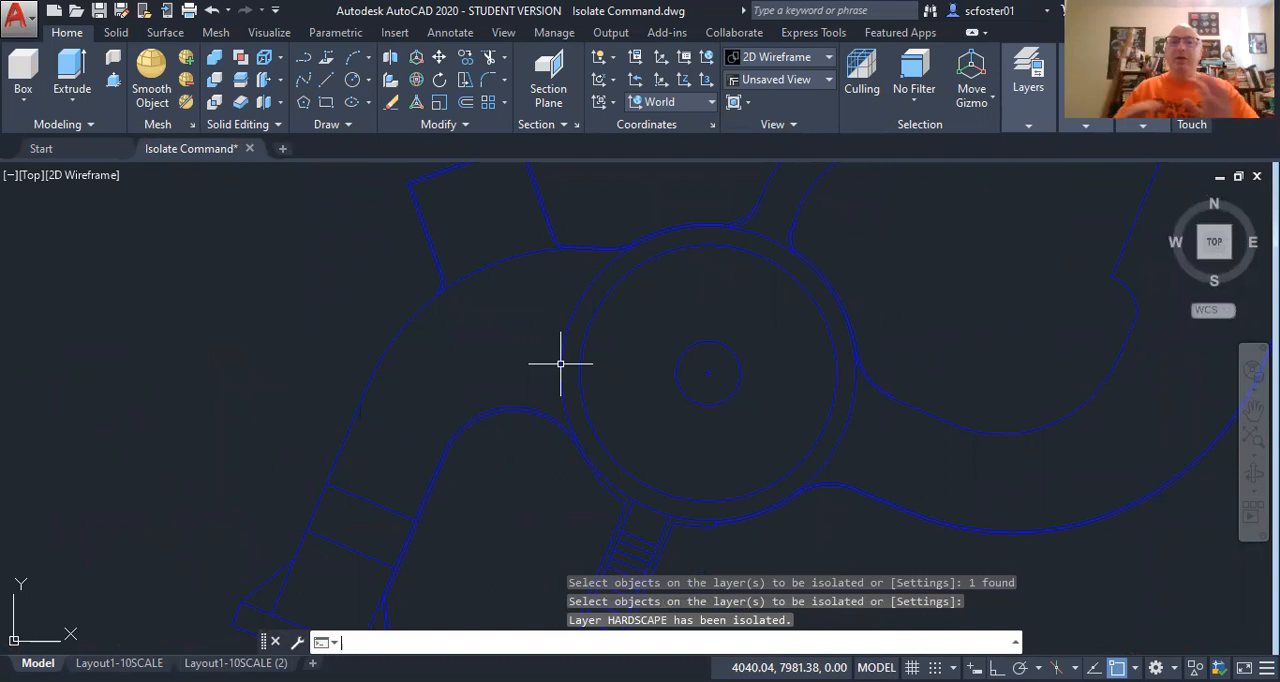
Check the extent of the curve forming one side of the winding walkway above the circular driveway.
scroll(560, 365, down, 4)
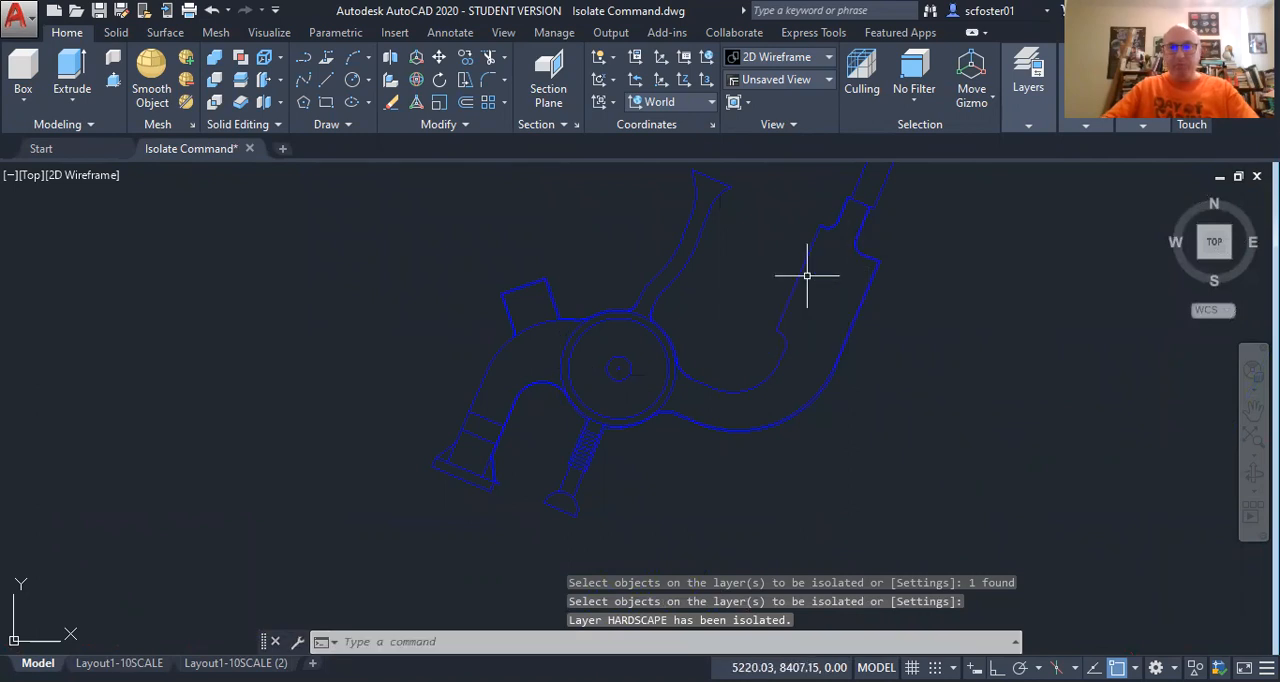
middle_drag(686, 254, 660, 351)
scroll(654, 356, up, 2)
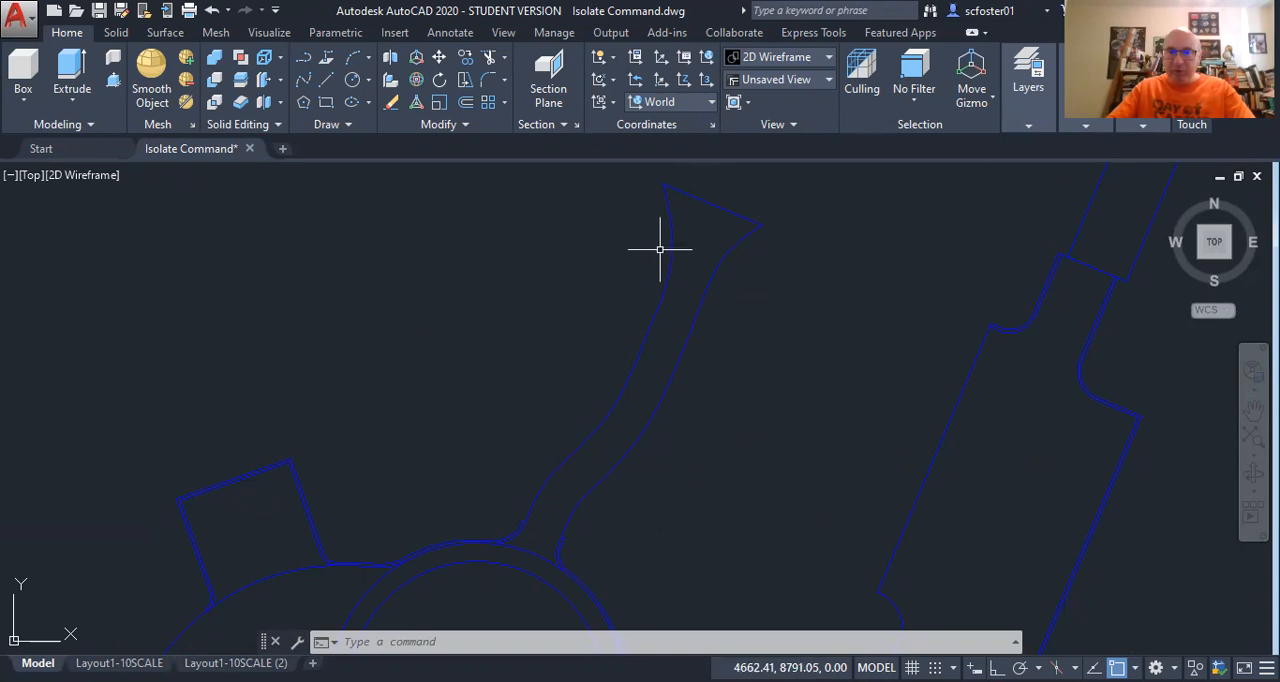
click(663, 284)
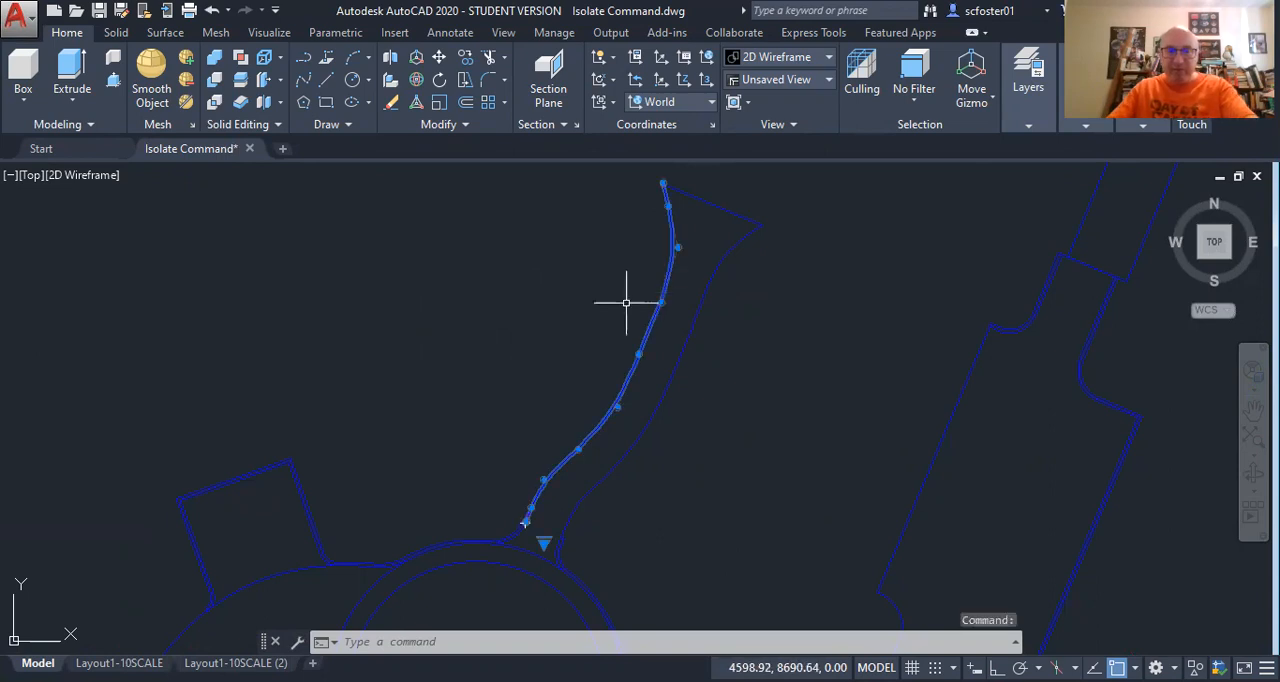
key(Escape)
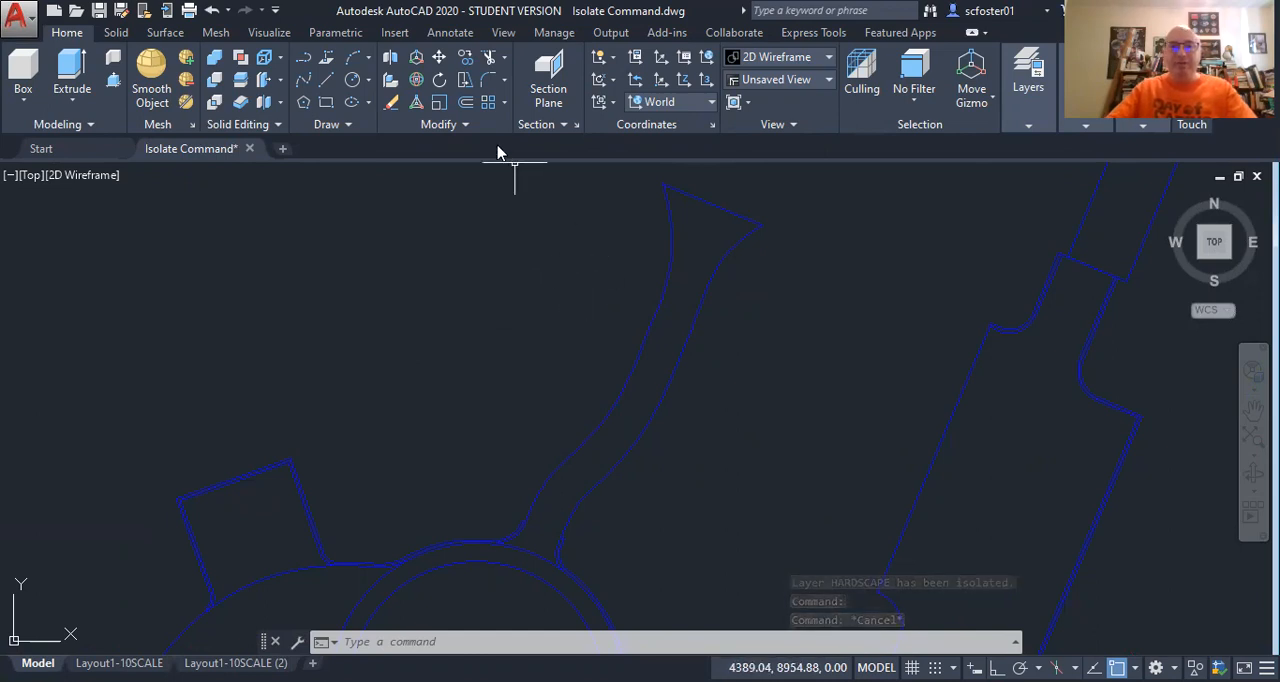
Create a boundary from a point inside the winding walkway, accept a region instead of a polyline, and list its properties.
click(350, 127)
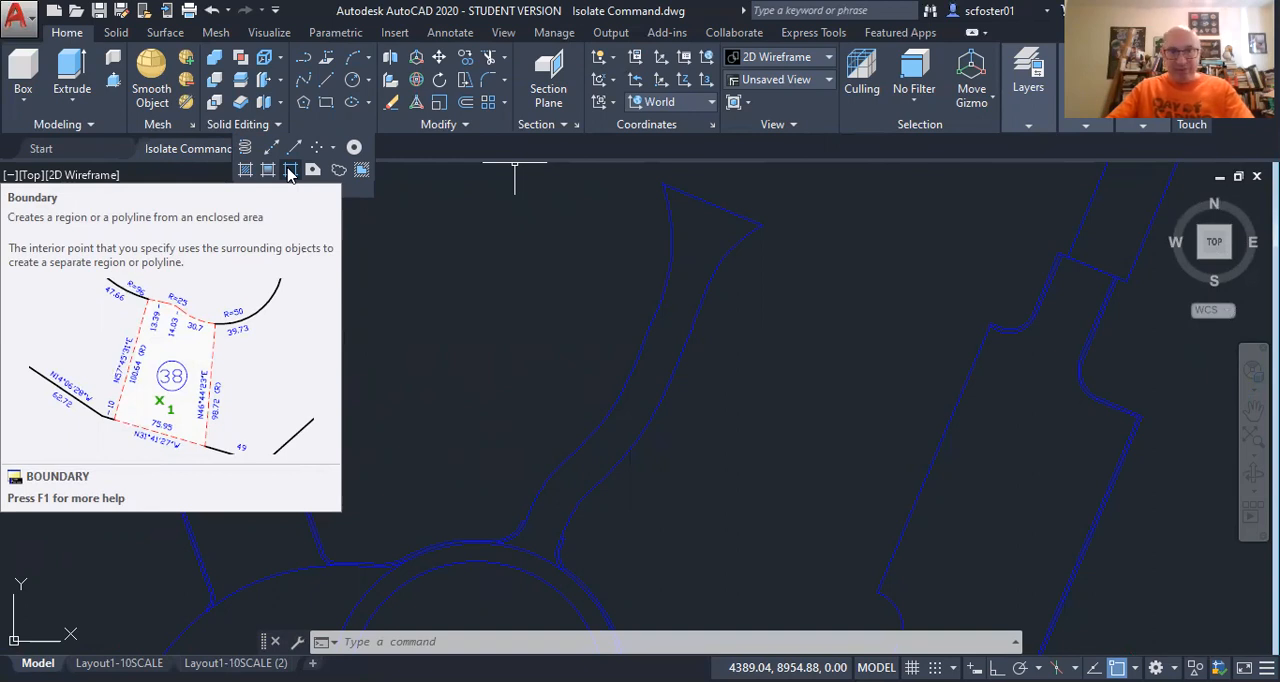
click(290, 172)
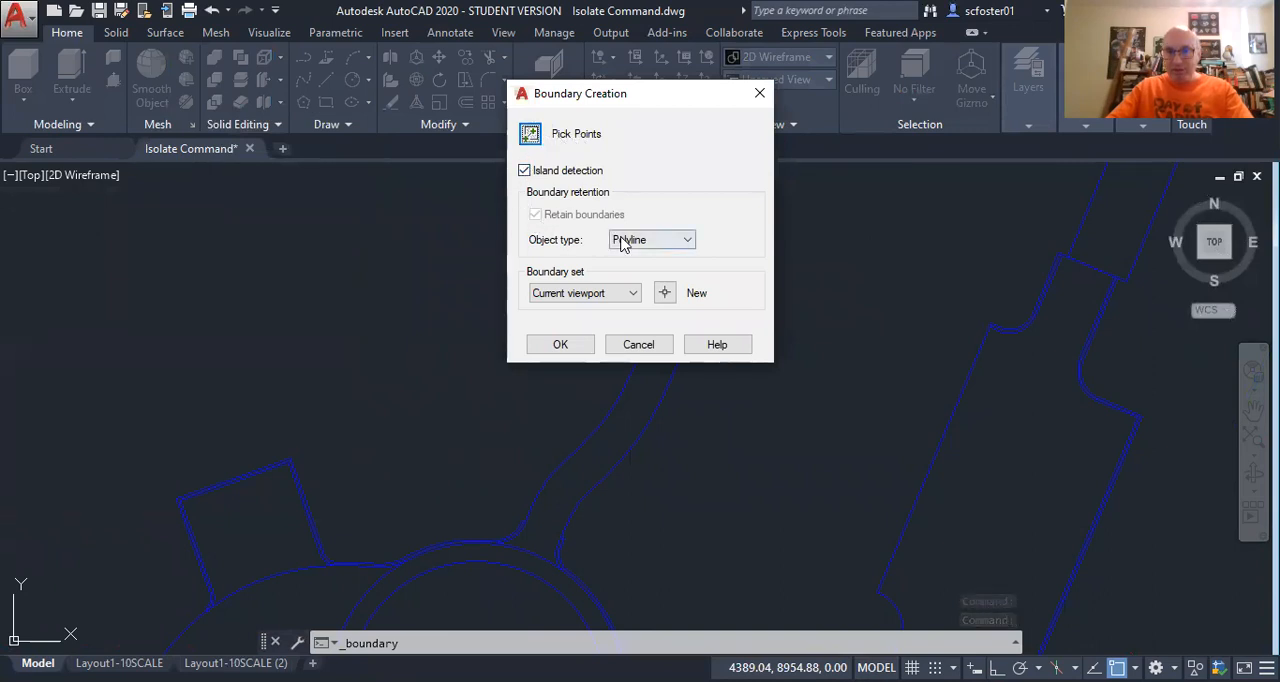
click(530, 135)
click(662, 360)
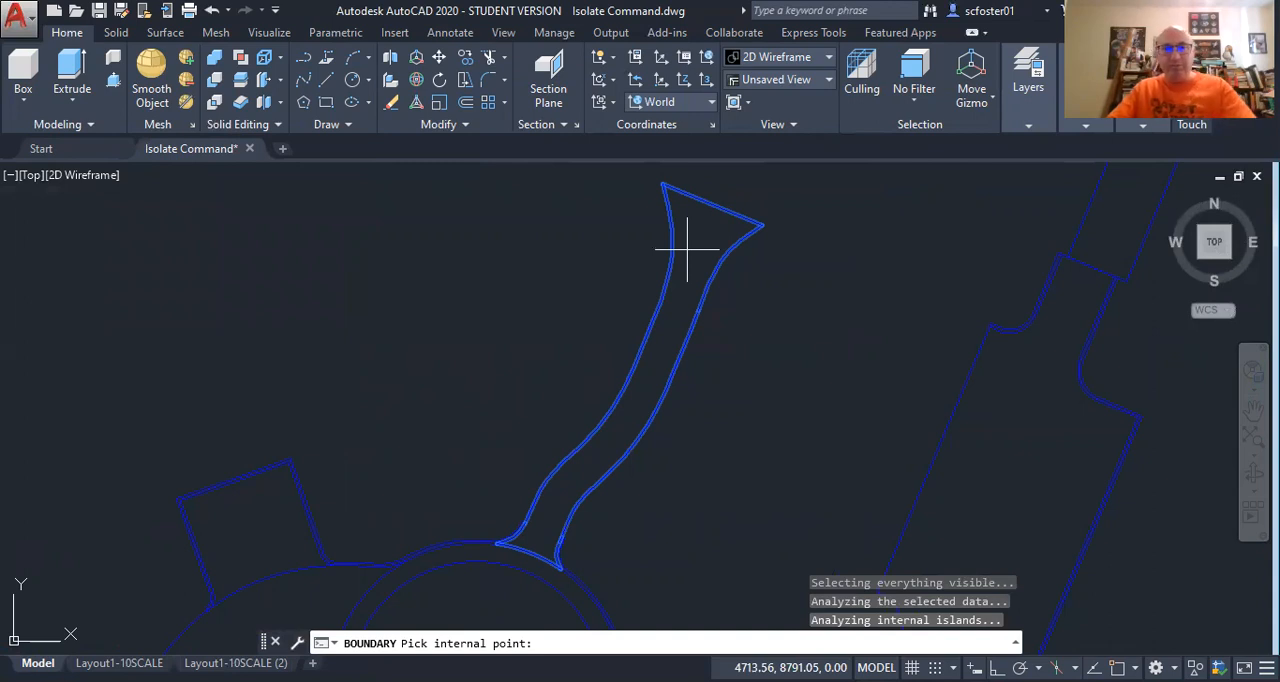
key(Return)
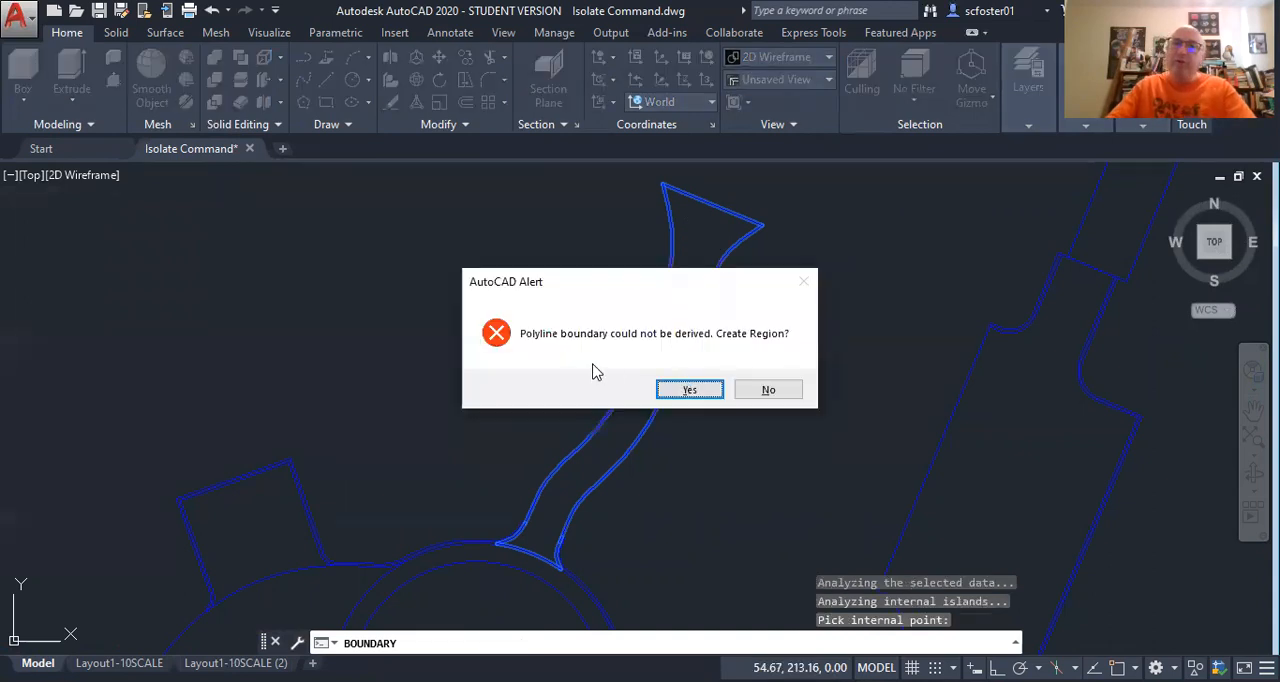
click(688, 391)
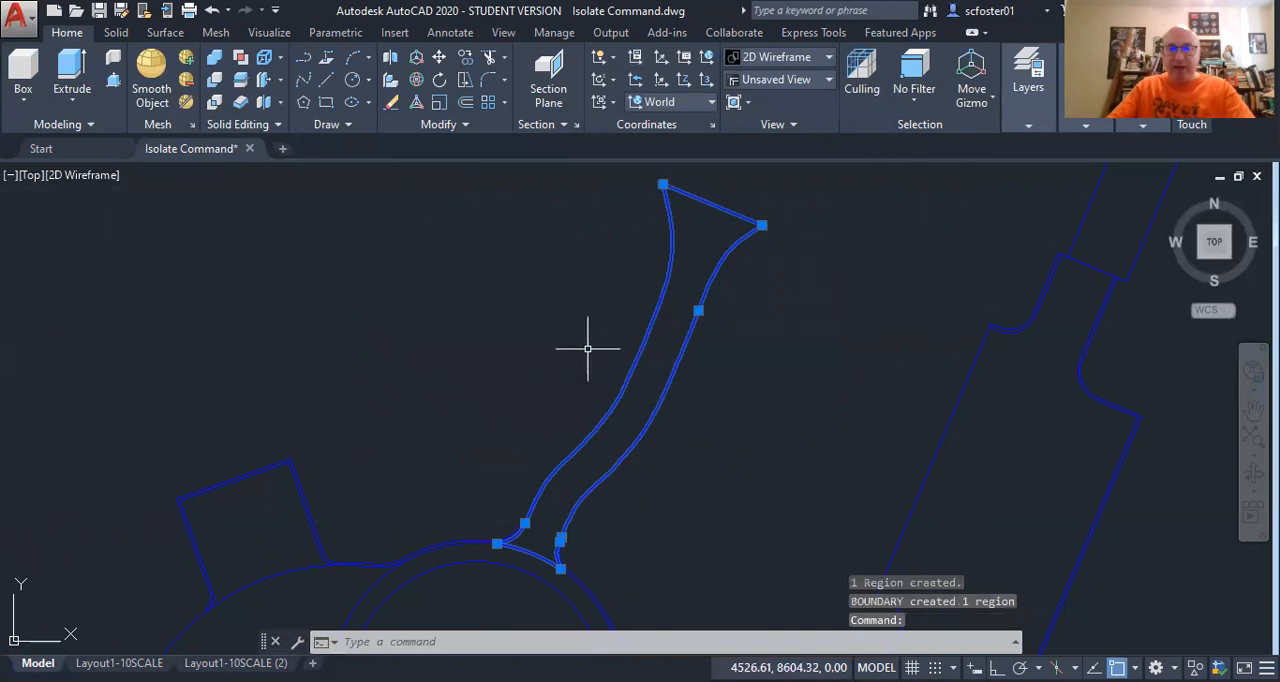
text(LI)
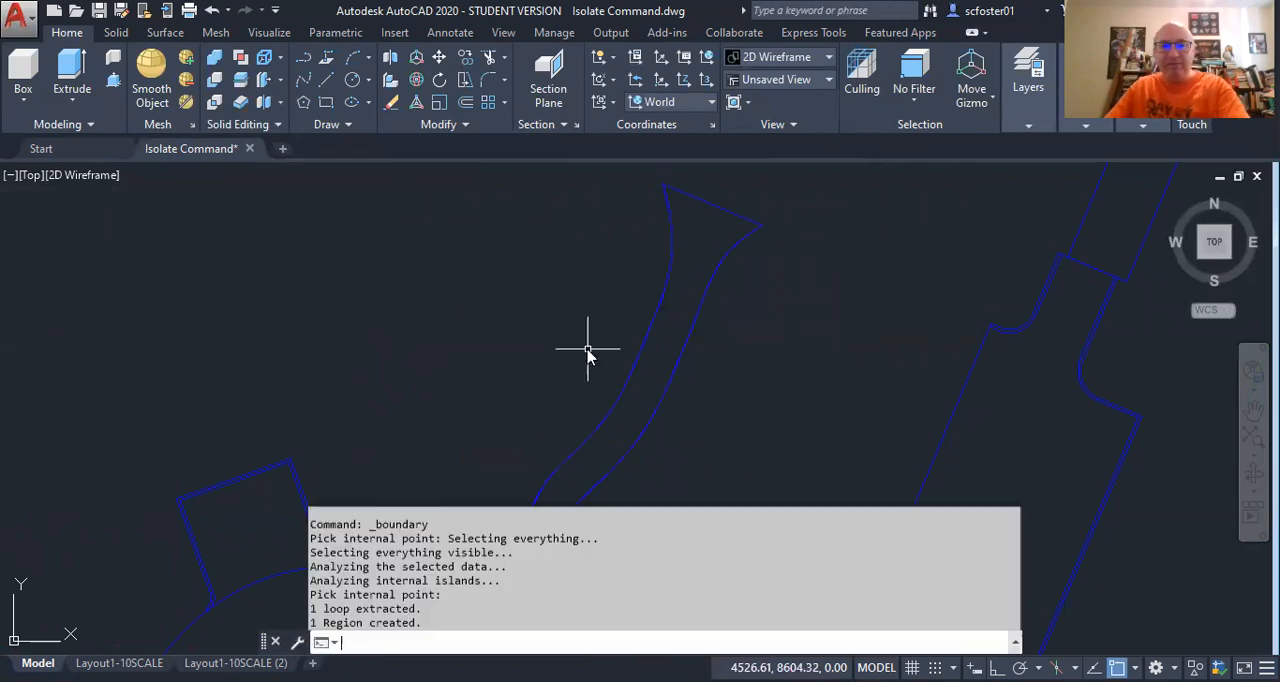
key(Return)
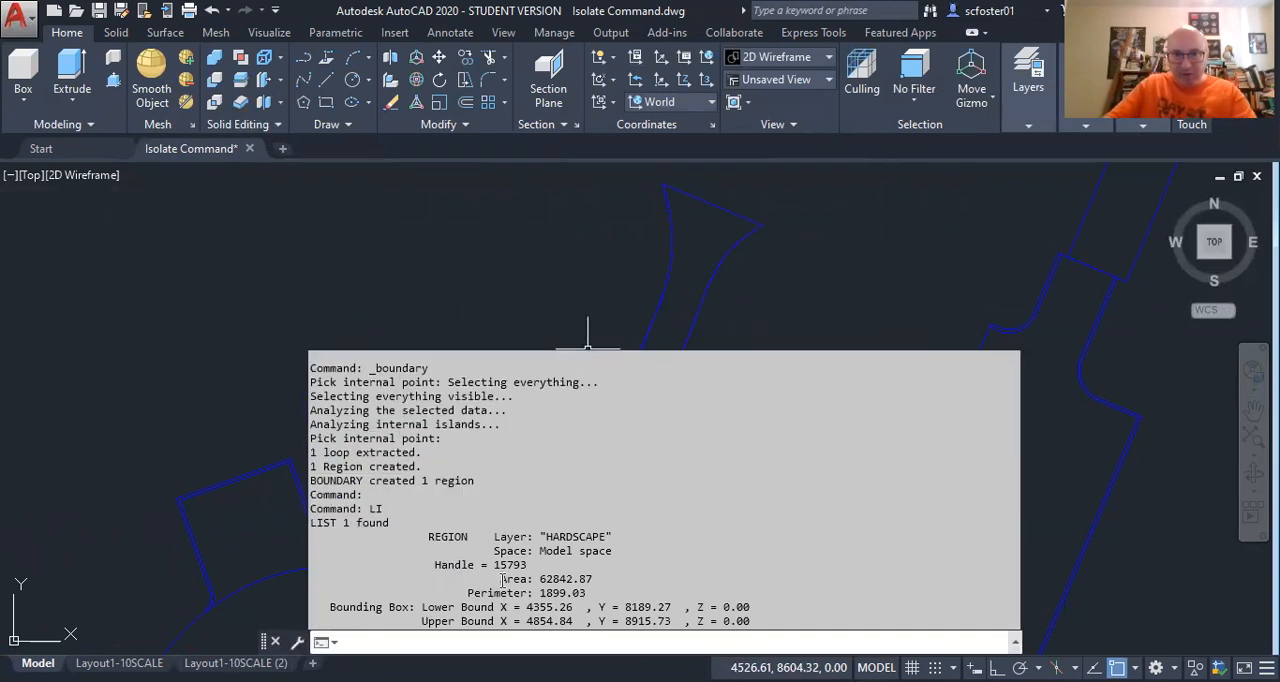
Read the area and perimeter in the walkway region's listing and close the listing.
drag(503, 578, 589, 580)
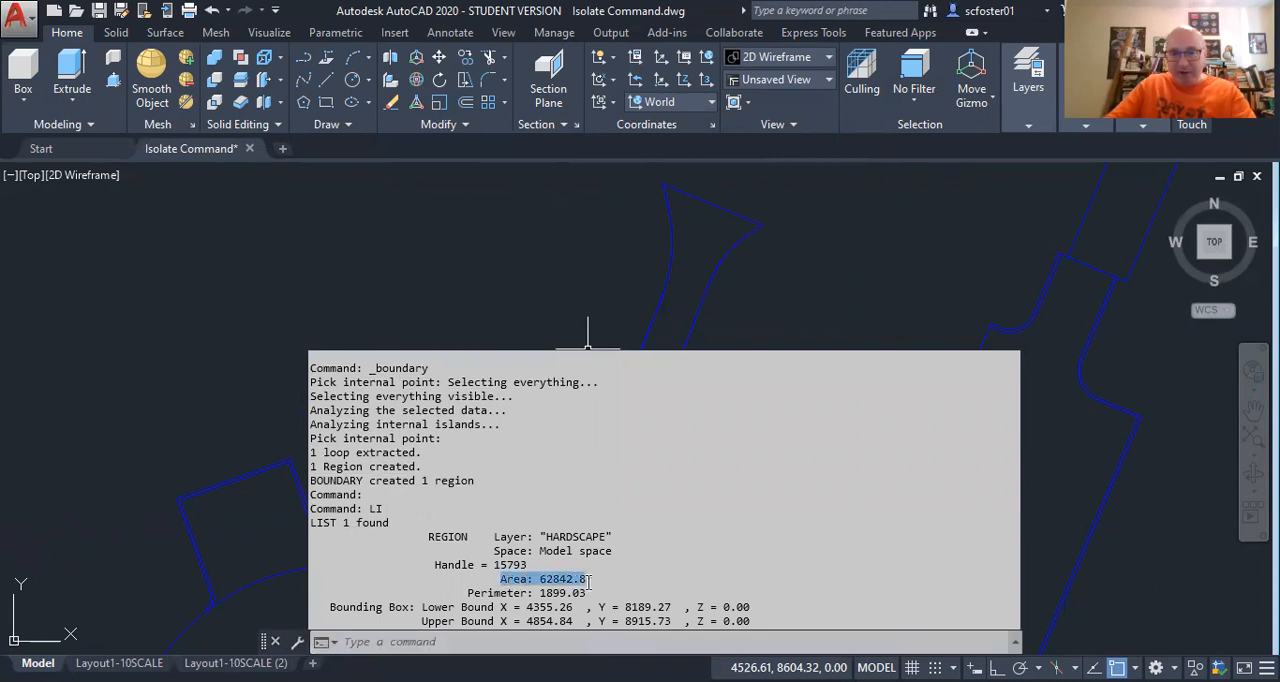
drag(466, 595, 580, 594)
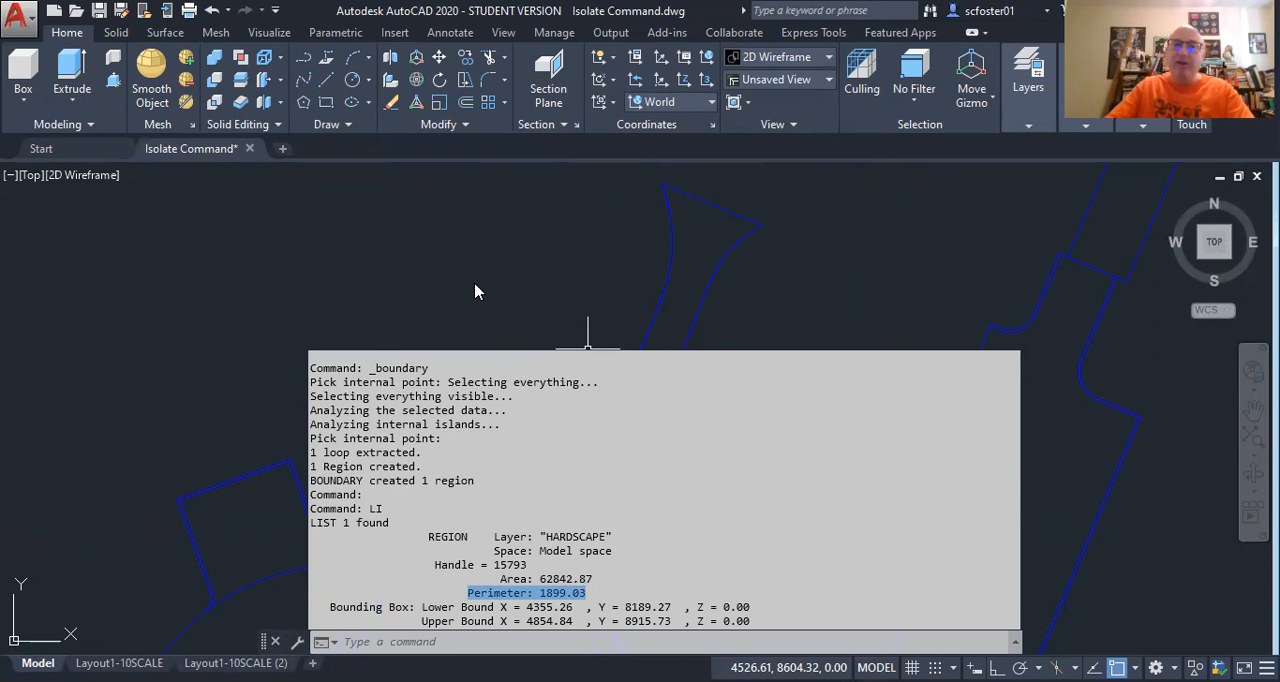
key(Escape)
Check whether the slanted rectangle at the far upper end of the driveway consists of separate lines by selecting its four sides, and deselect them.
scroll(478, 335, down, 5)
scroll(663, 437, up, 4)
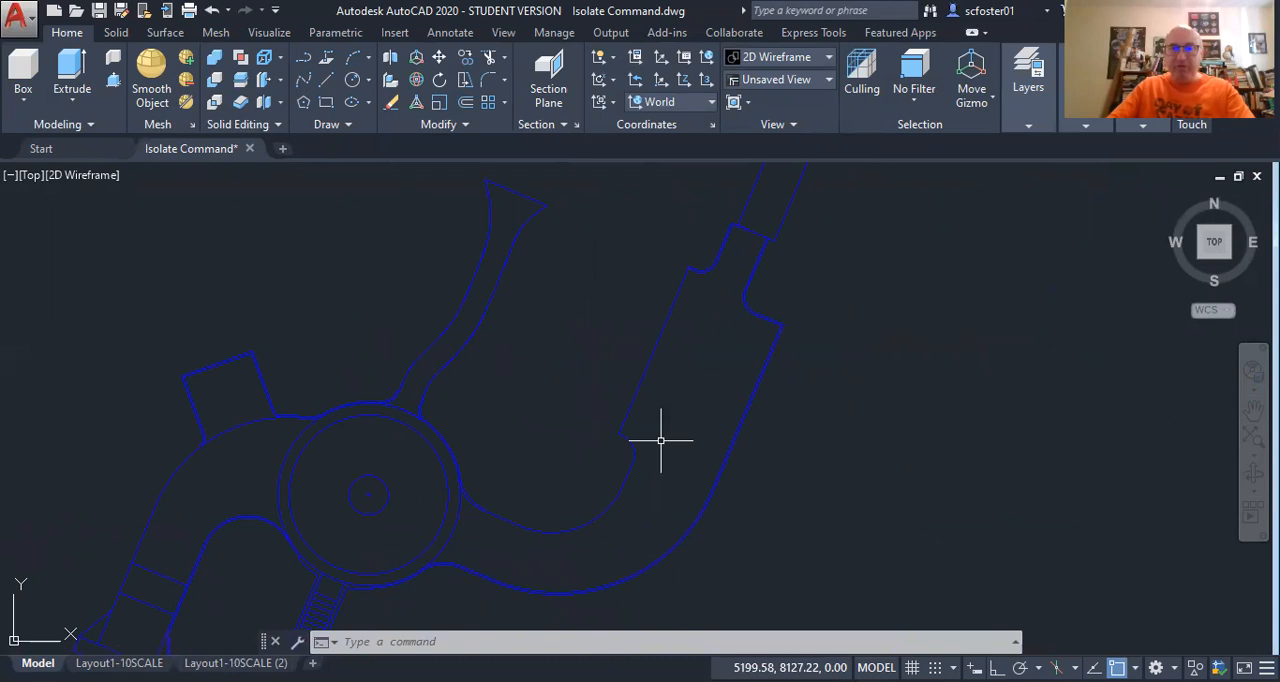
middle_drag(666, 333, 581, 432)
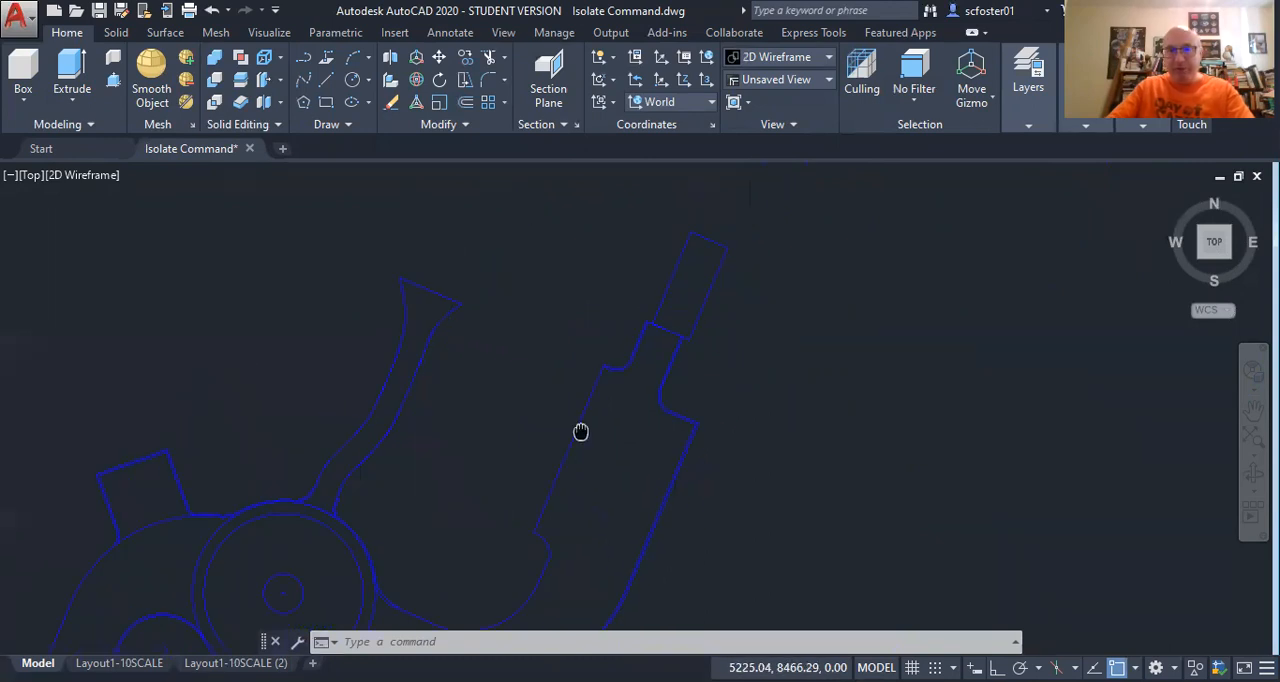
scroll(651, 277, up, 4)
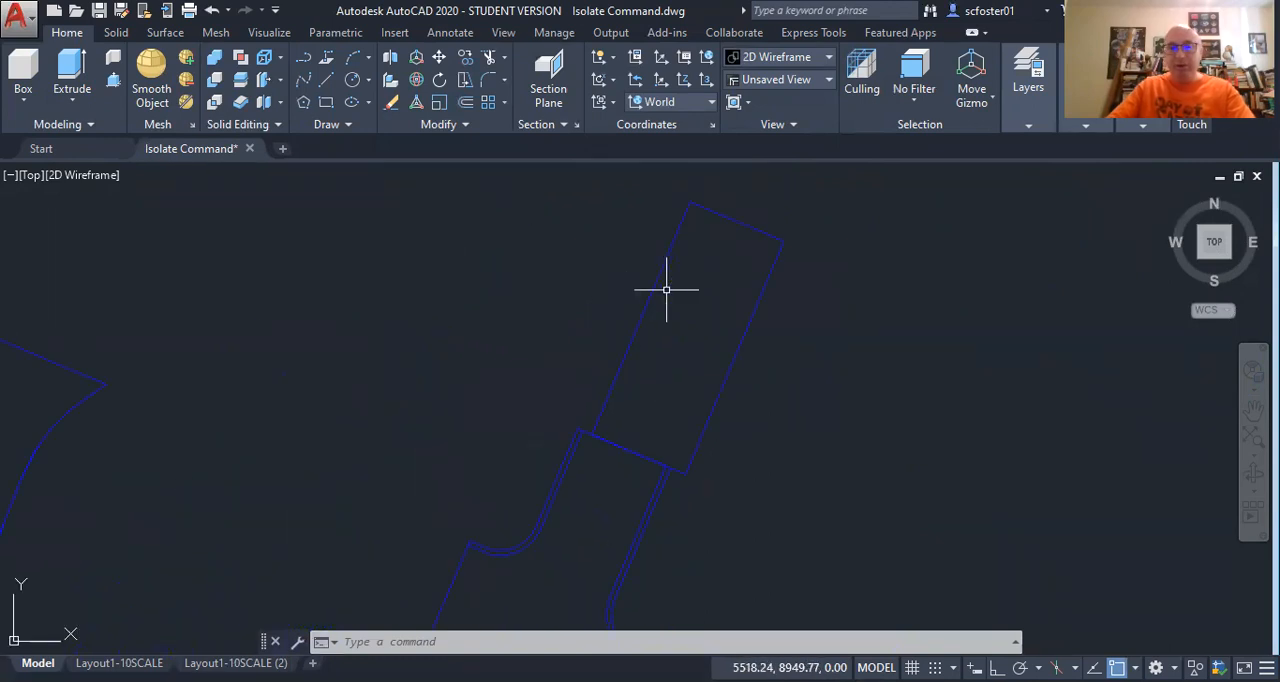
click(655, 283)
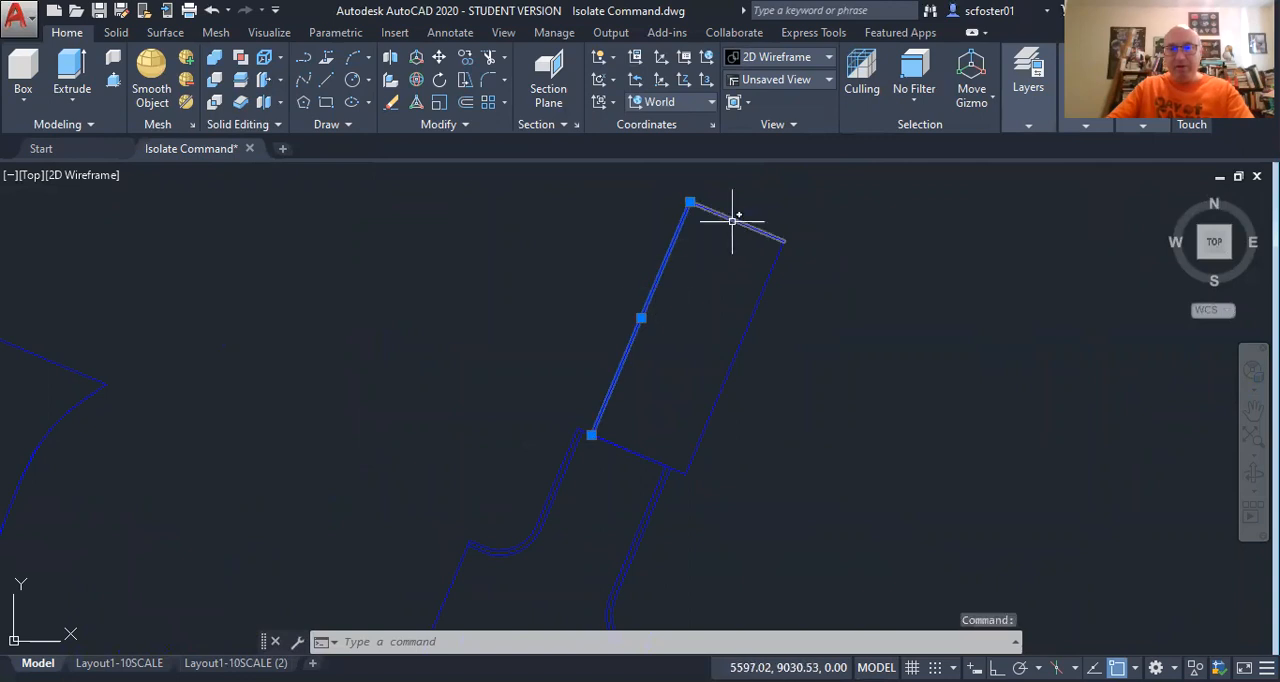
click(733, 220)
click(771, 276)
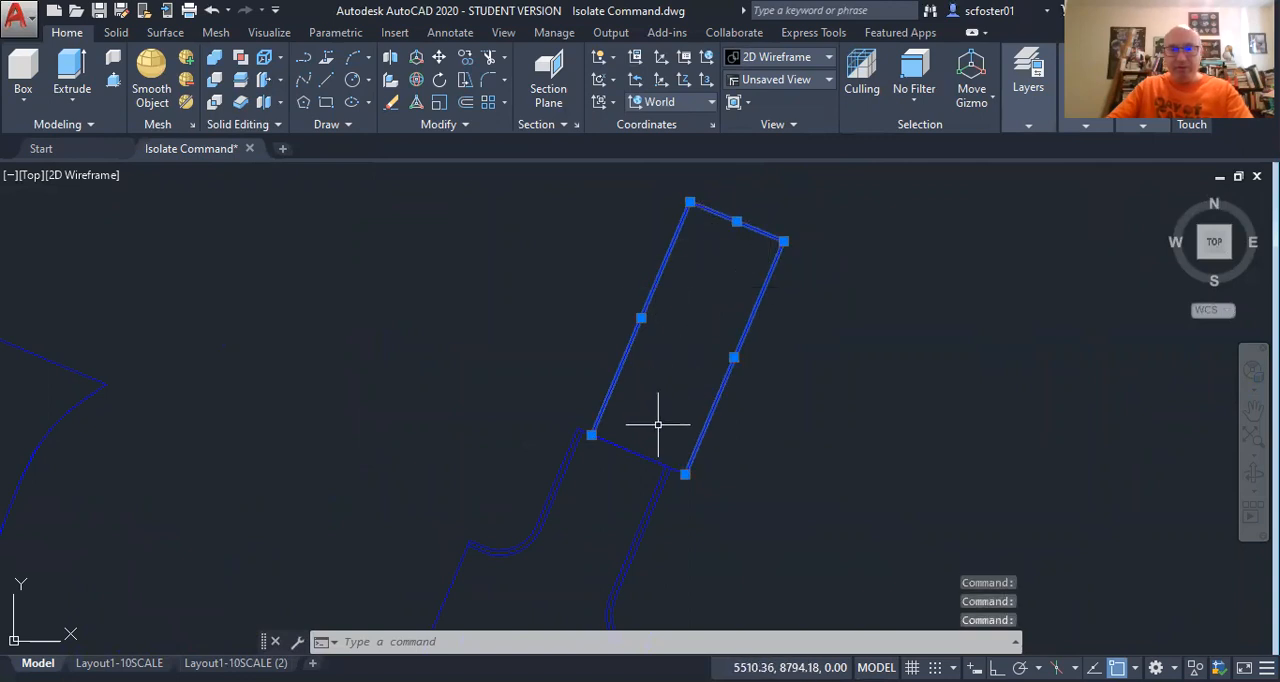
click(632, 449)
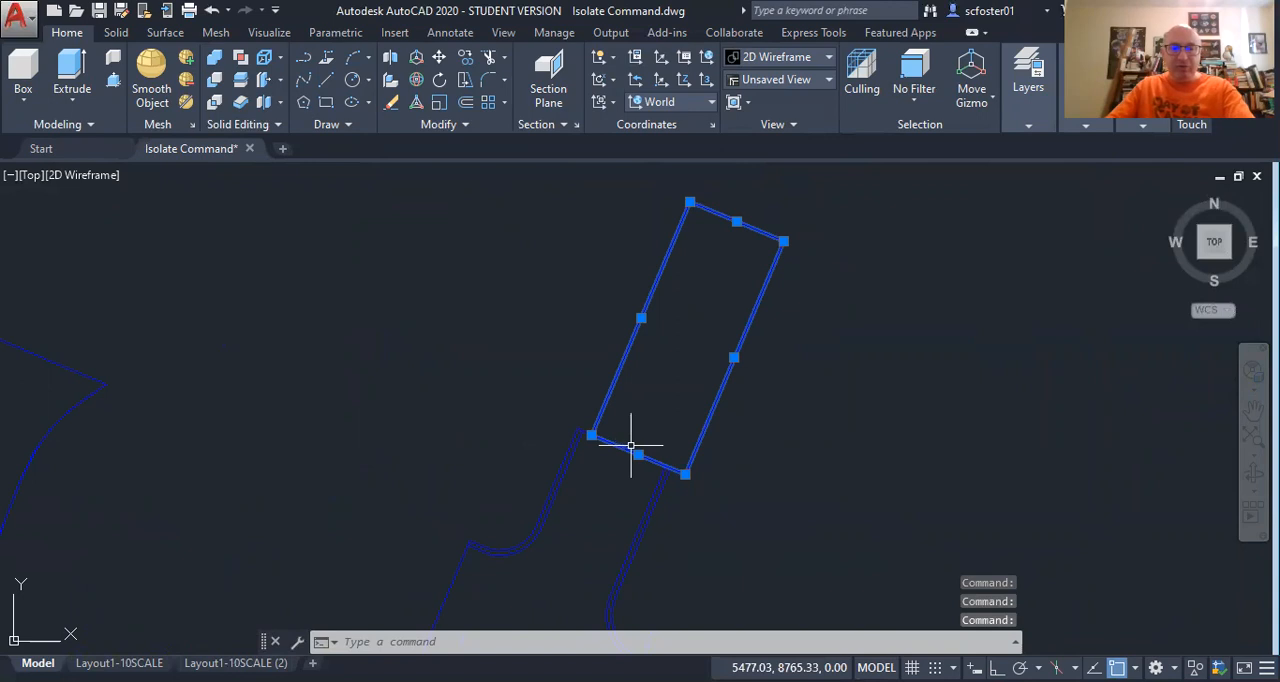
key(Escape)
key(Escape)
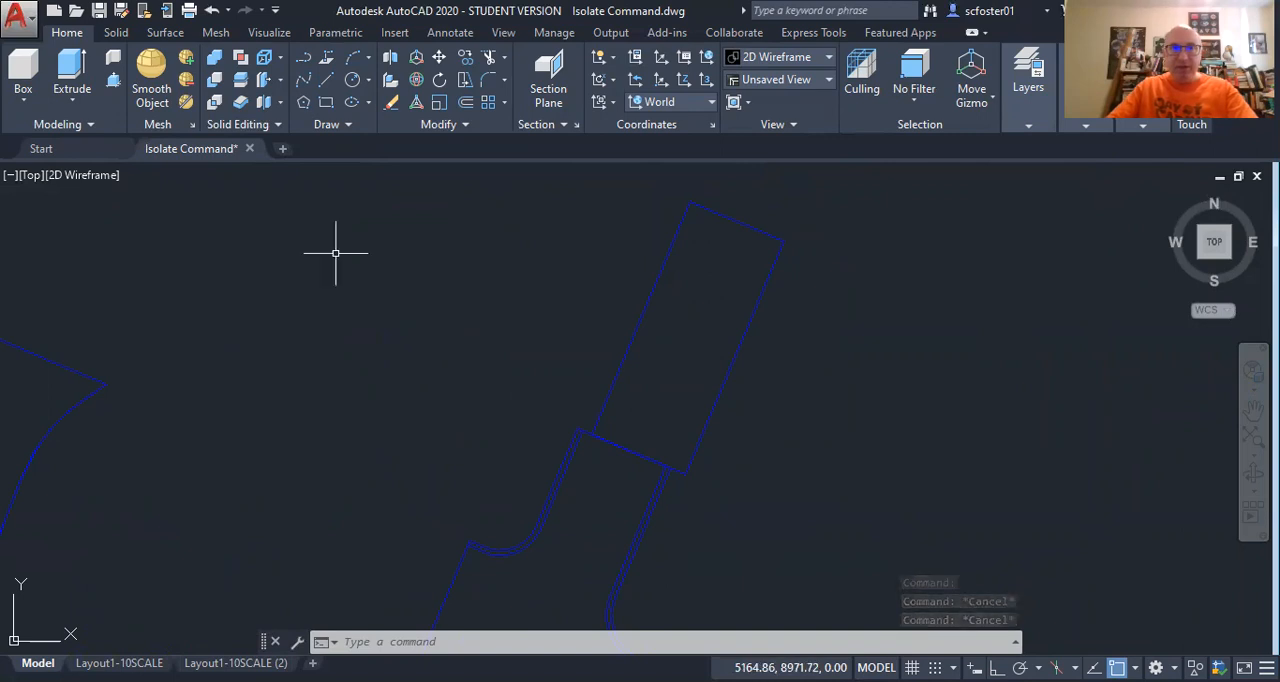
Create a polyline boundary from a point inside the slanted rectangle at the driveway's upper end.
click(345, 125)
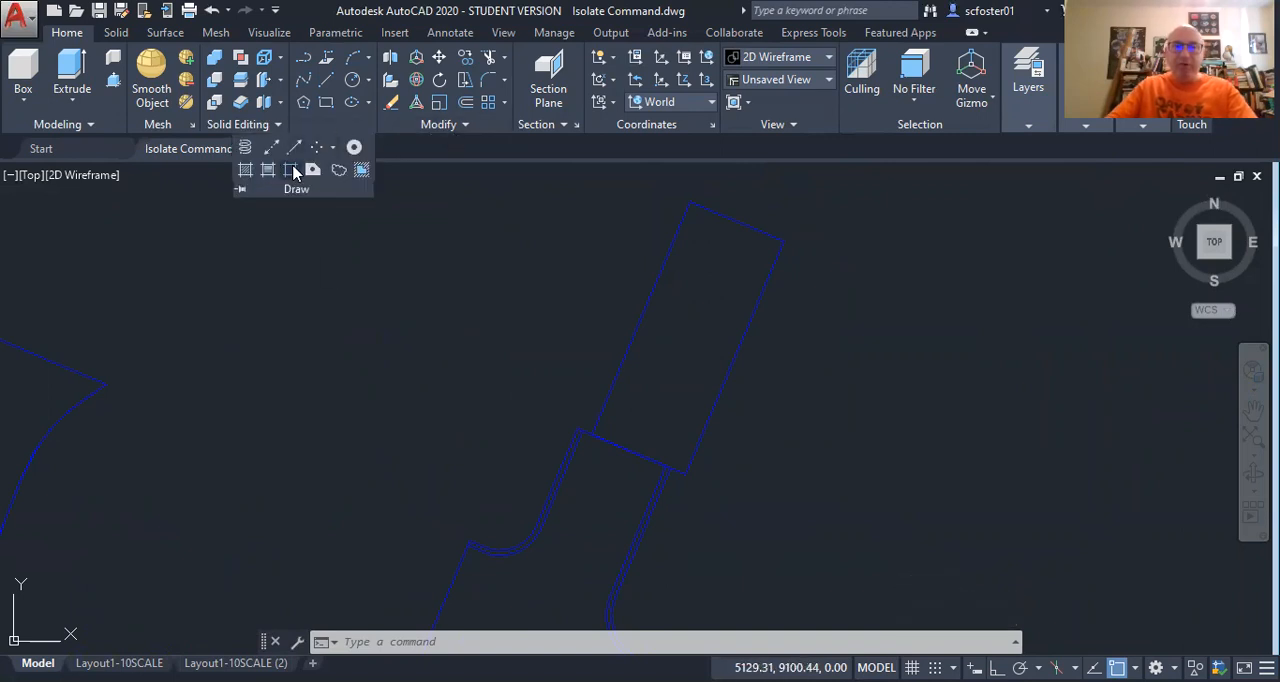
click(292, 171)
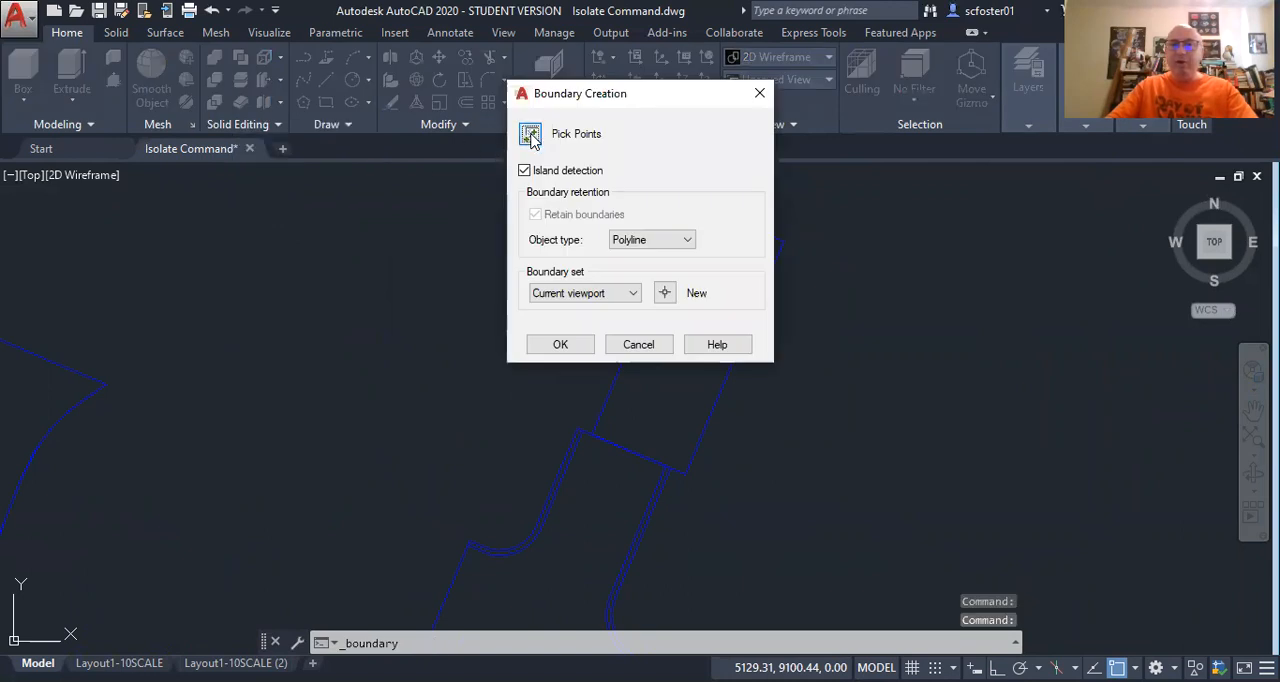
click(531, 135)
click(682, 364)
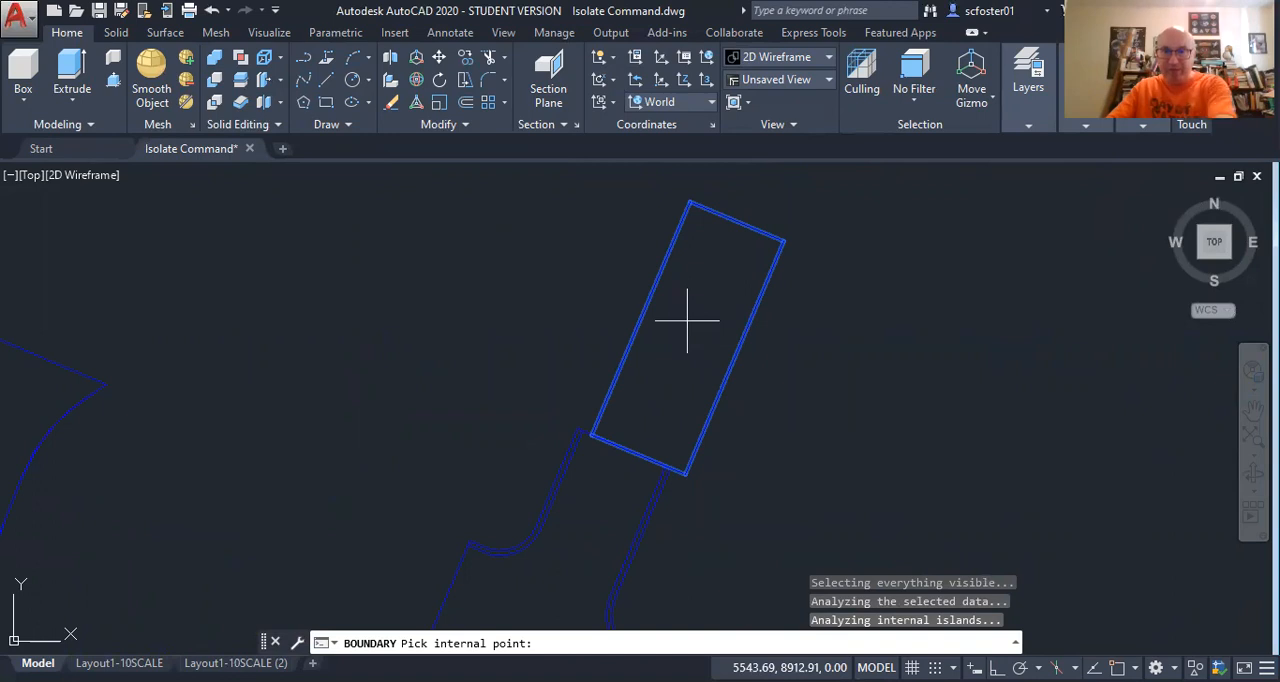
key(Return)
List the properties of the rectangle's new boundary polyline and read its area and perimeter.
click(653, 289)
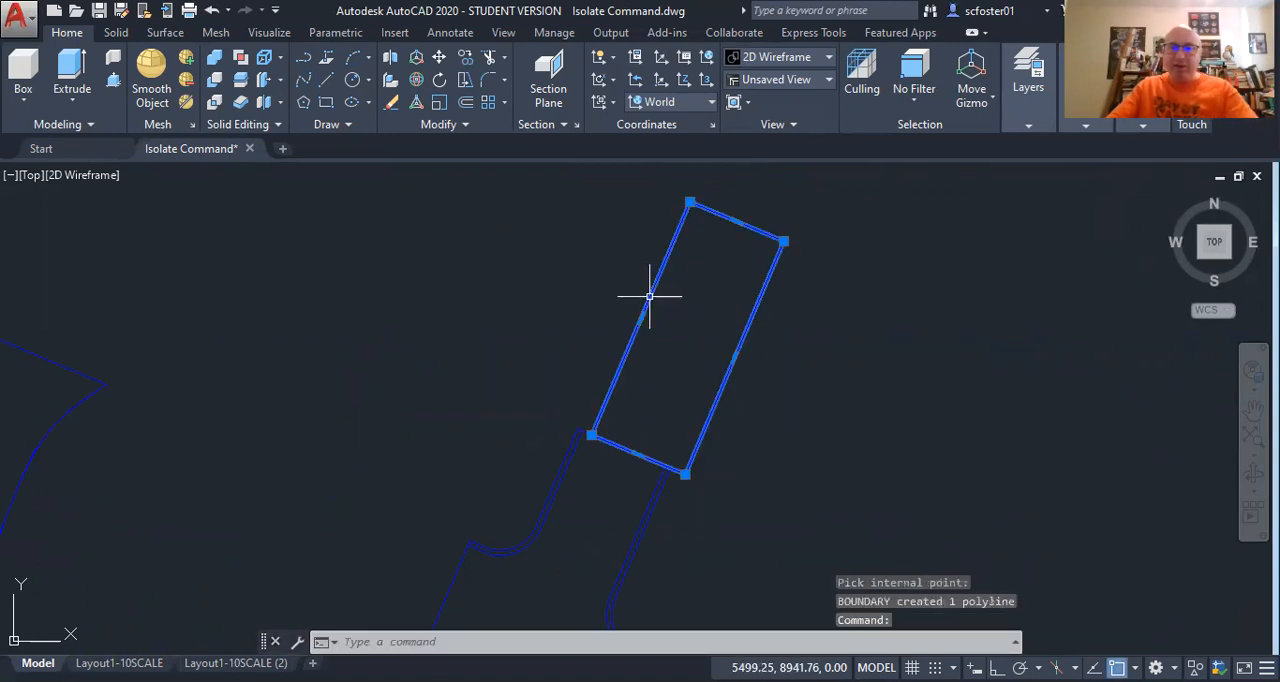
text(li)
key(Return)
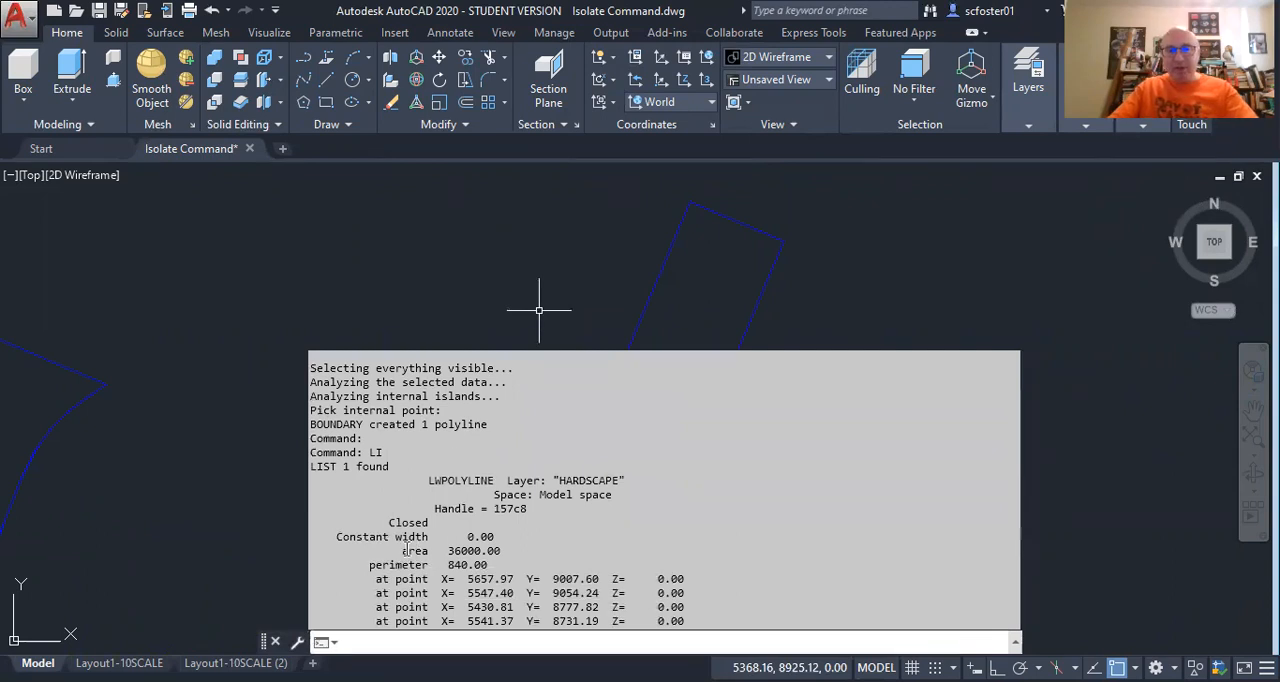
drag(410, 556, 497, 564)
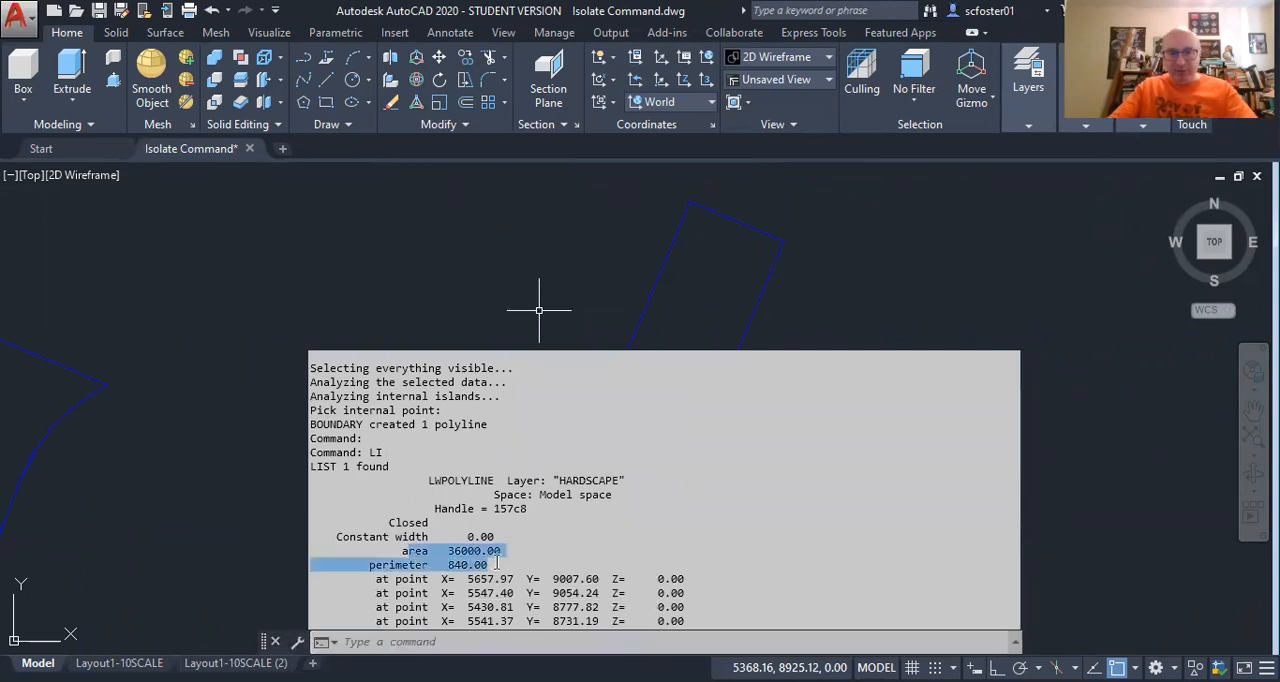
click(447, 290)
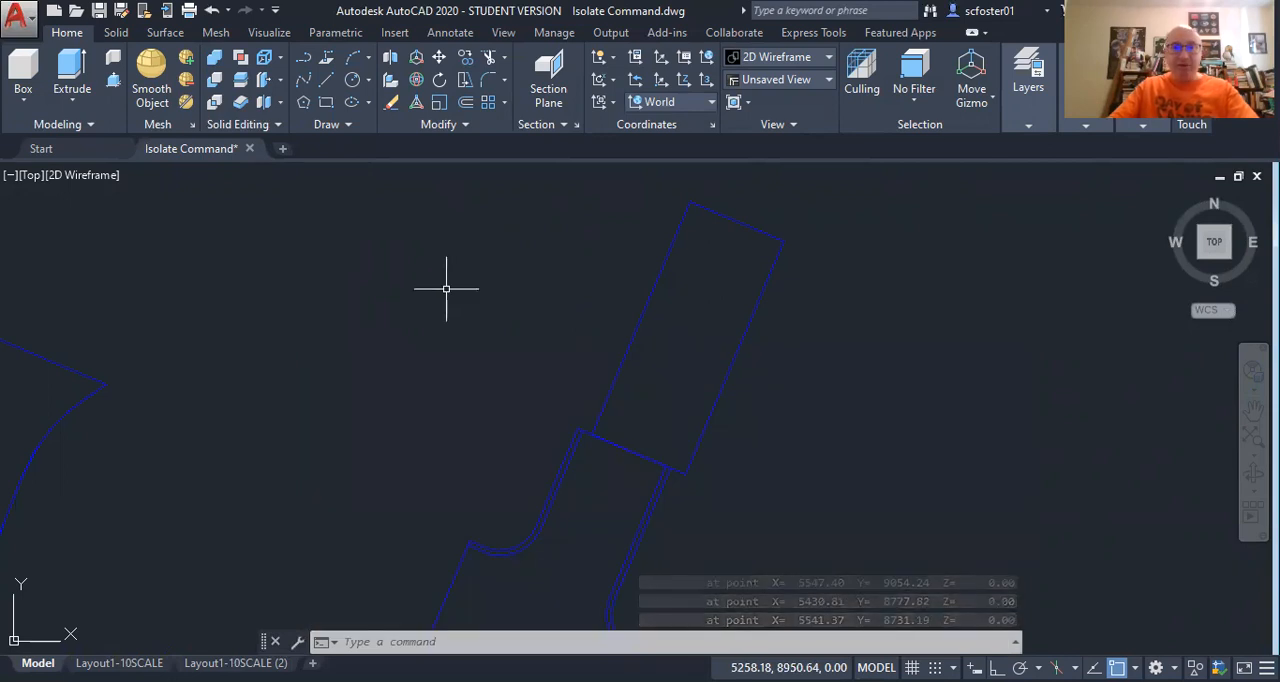
Restore the layers hidden by the isolation, with HARDSCAPE as the current layer, and save the drawing.
click(1022, 127)
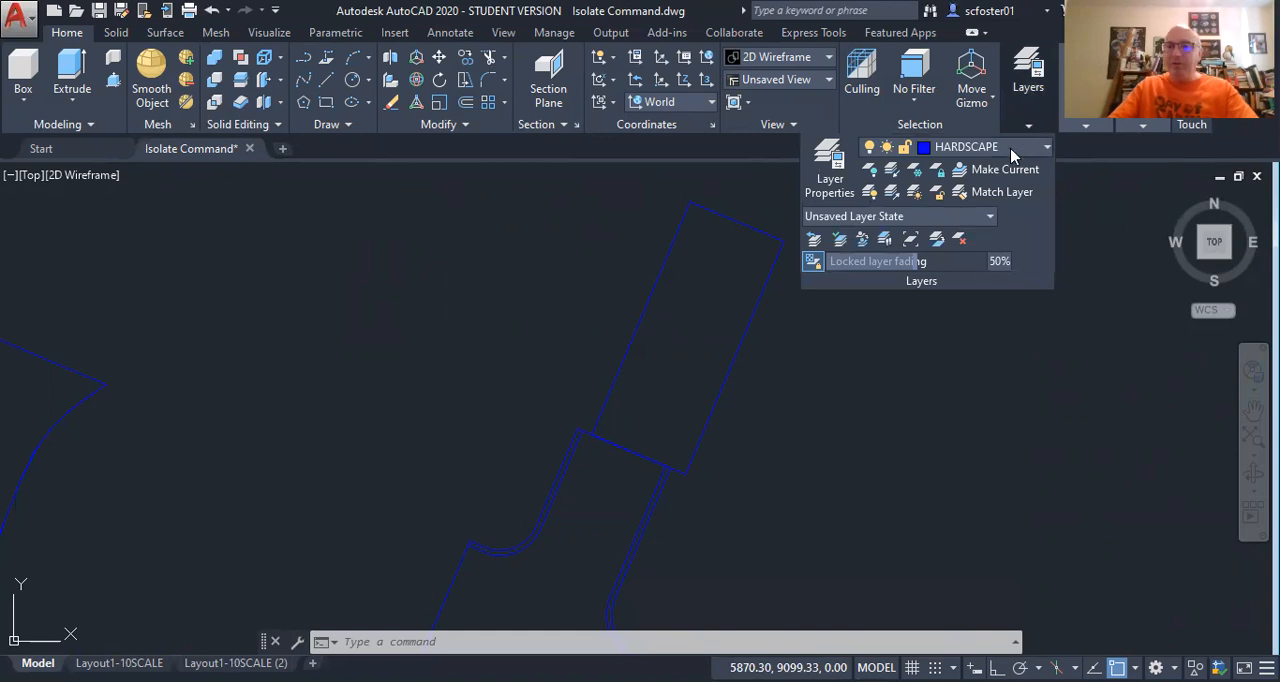
click(1012, 150)
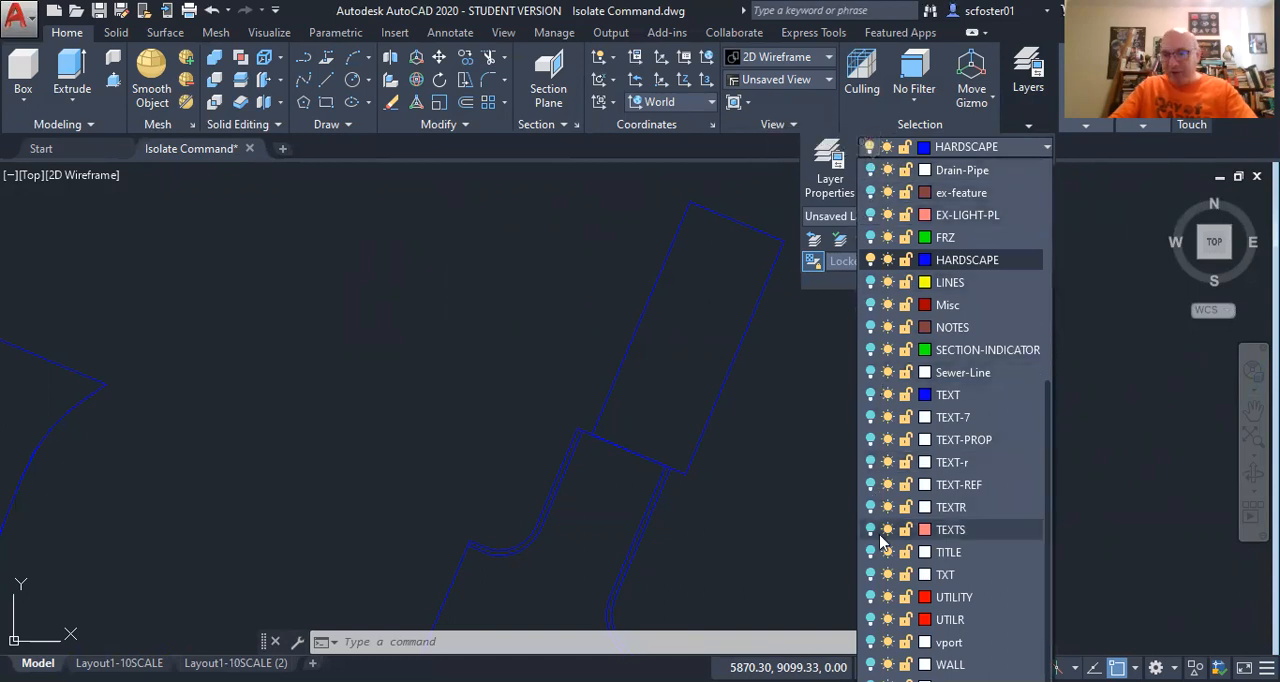
click(985, 261)
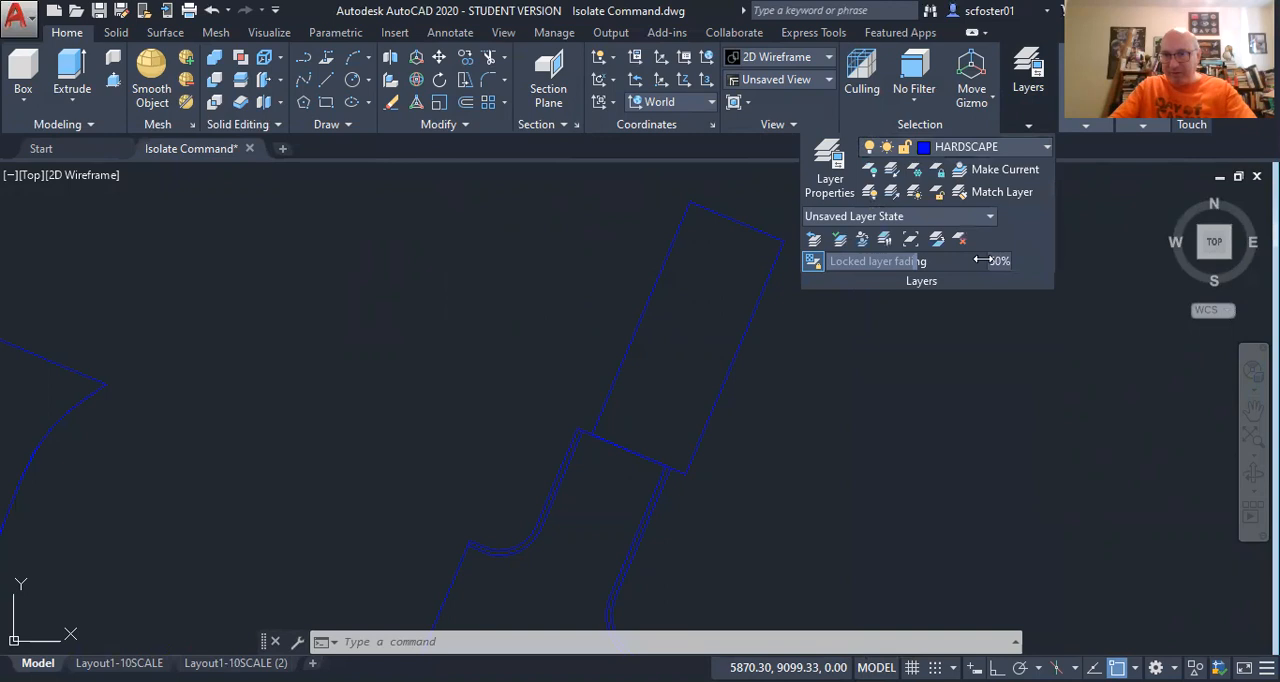
click(890, 197)
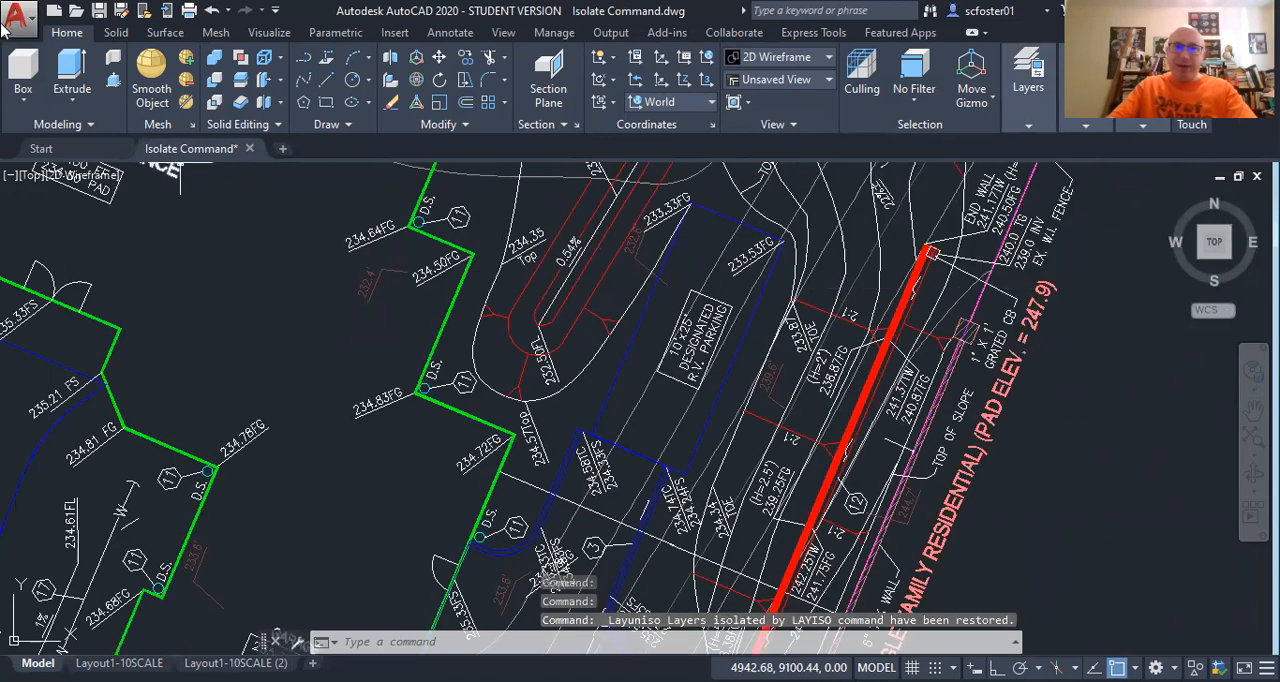
click(98, 12)
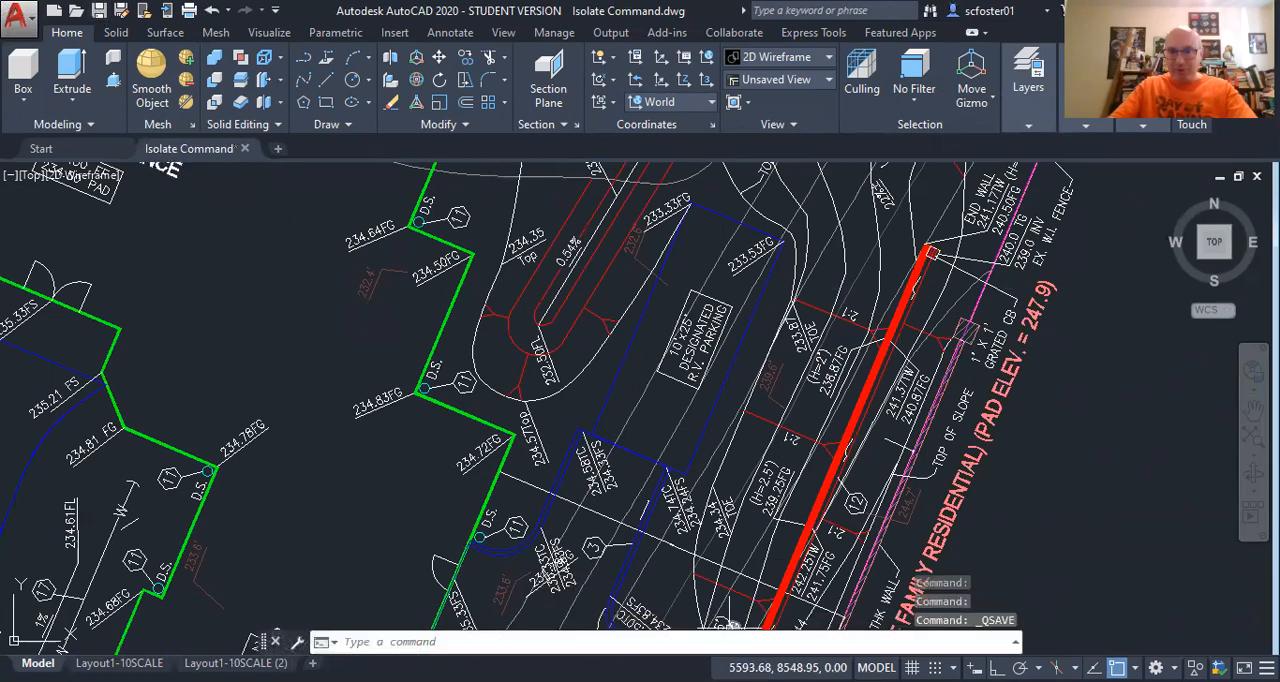